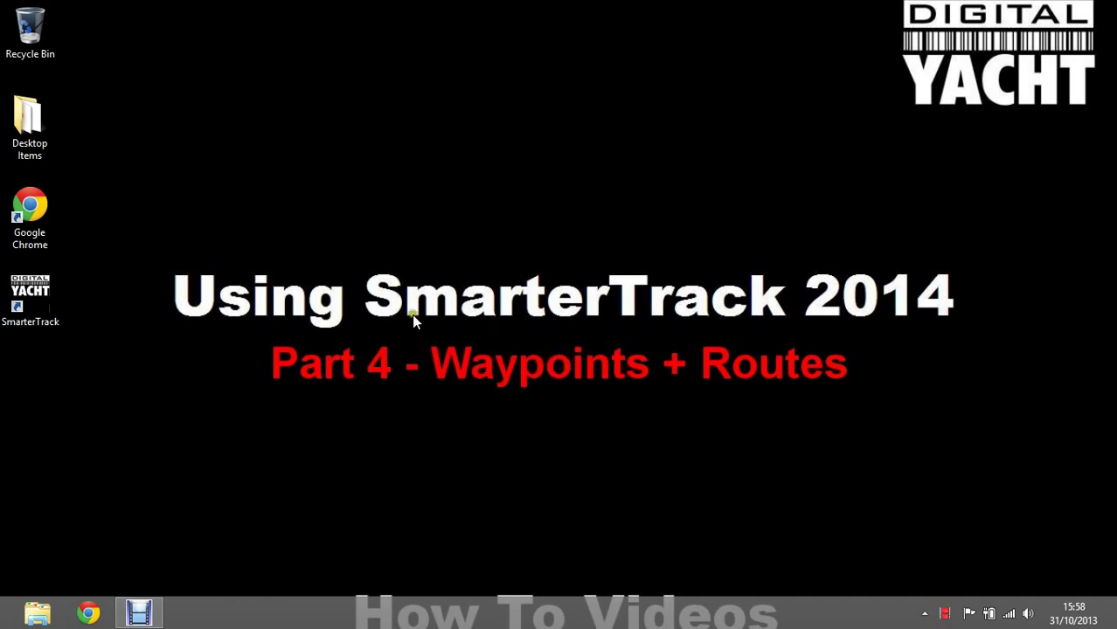
- Launch SmarterTrack 2014 from its desktop shortcut to bring up the welcome disclaimer
double_click(27, 291)
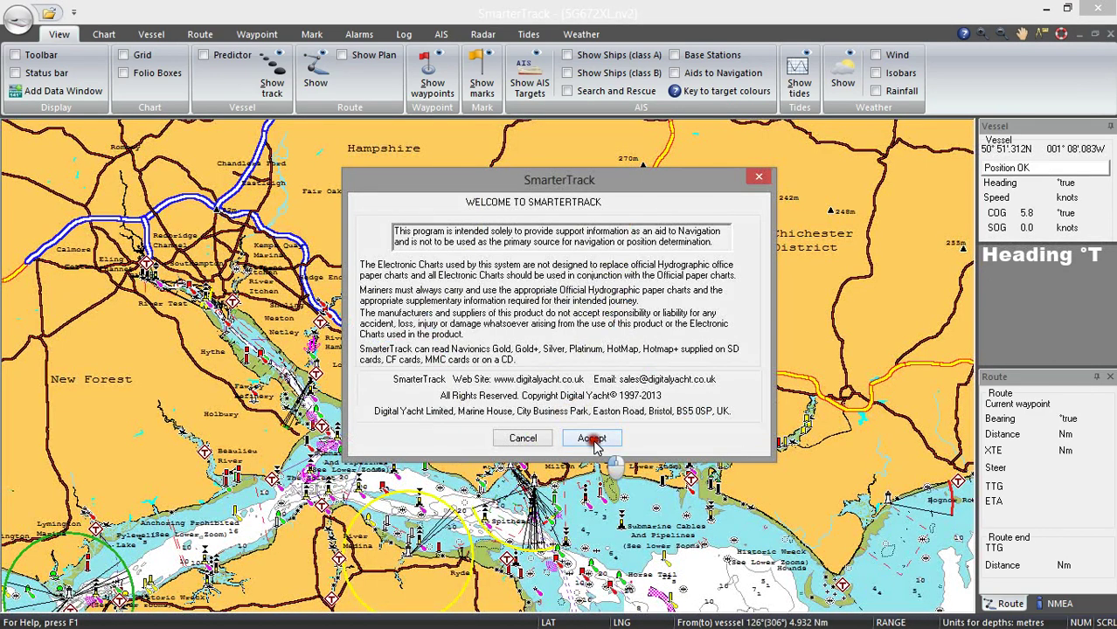
- Accept the disclaimer and zoom and pan the chart onto Bembridge and St Helens
left_click(592, 438)
mouse_move(497, 563)
left_mouse_down()
mouse_move(485, 423)
mouse_move(459, 309)
mouse_move(436, 278)
left_mouse_up()
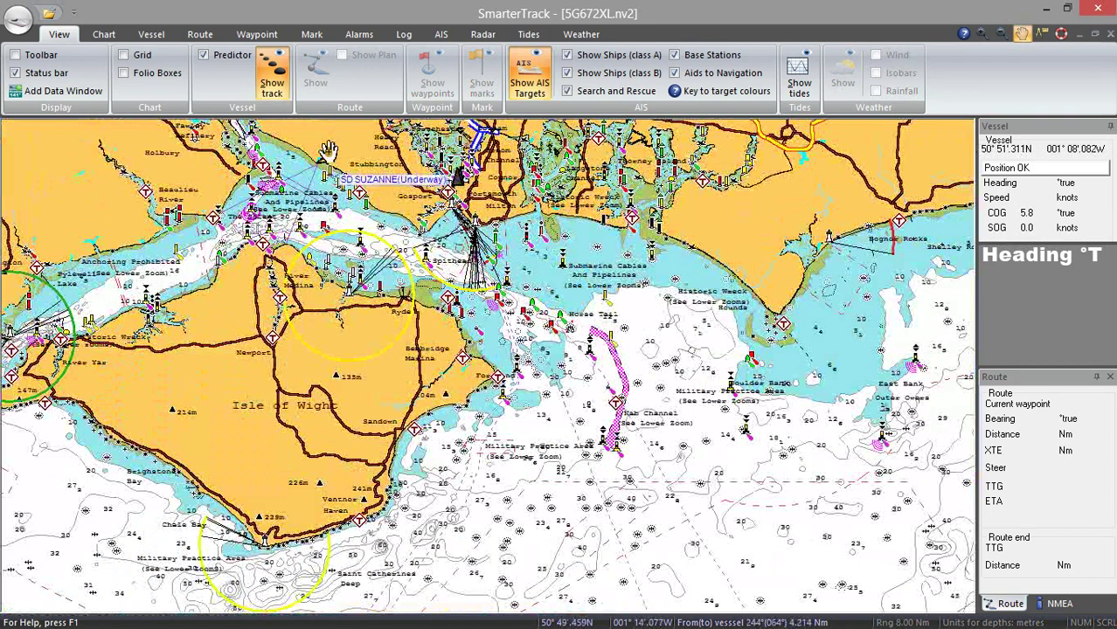
left_click(263, 36)
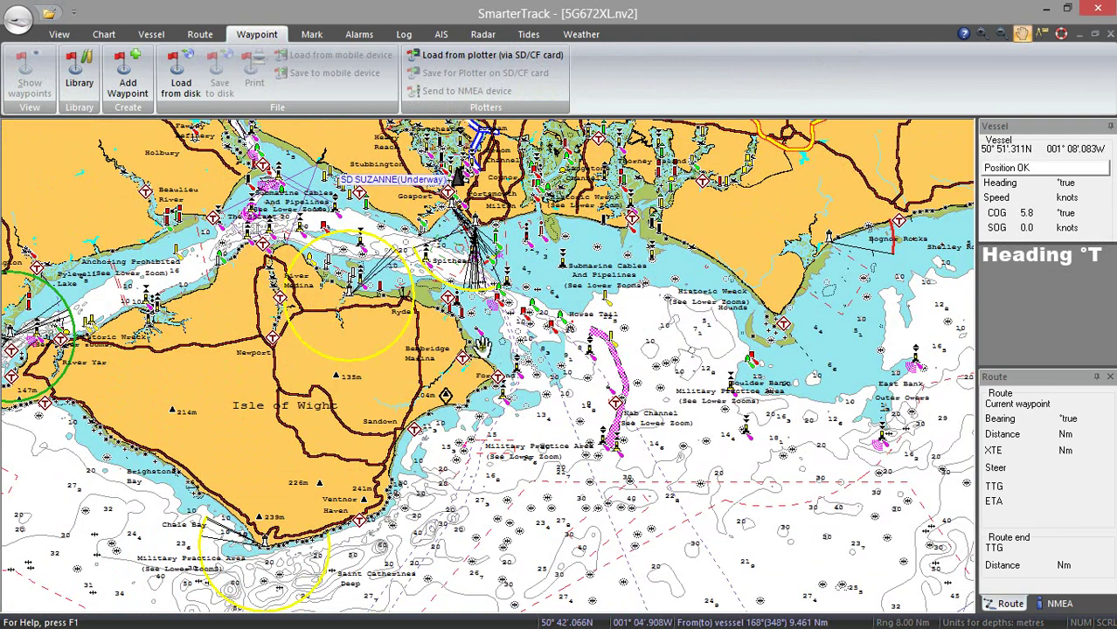
left_click_drag(477, 348, 459, 341)
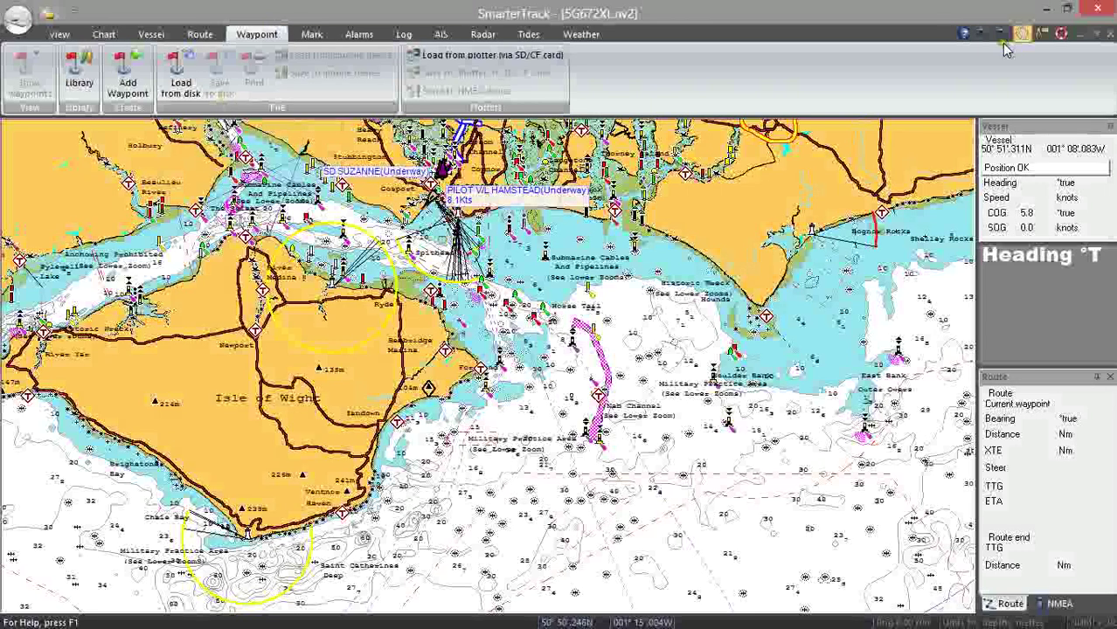
left_click(985, 33)
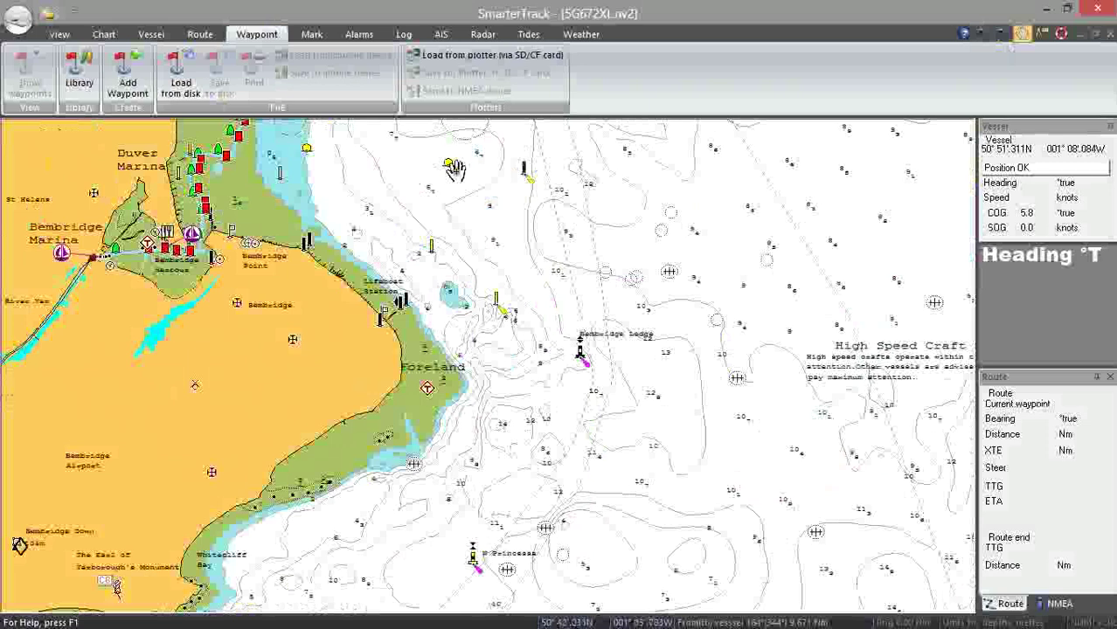
left_click_drag(316, 177, 436, 313)
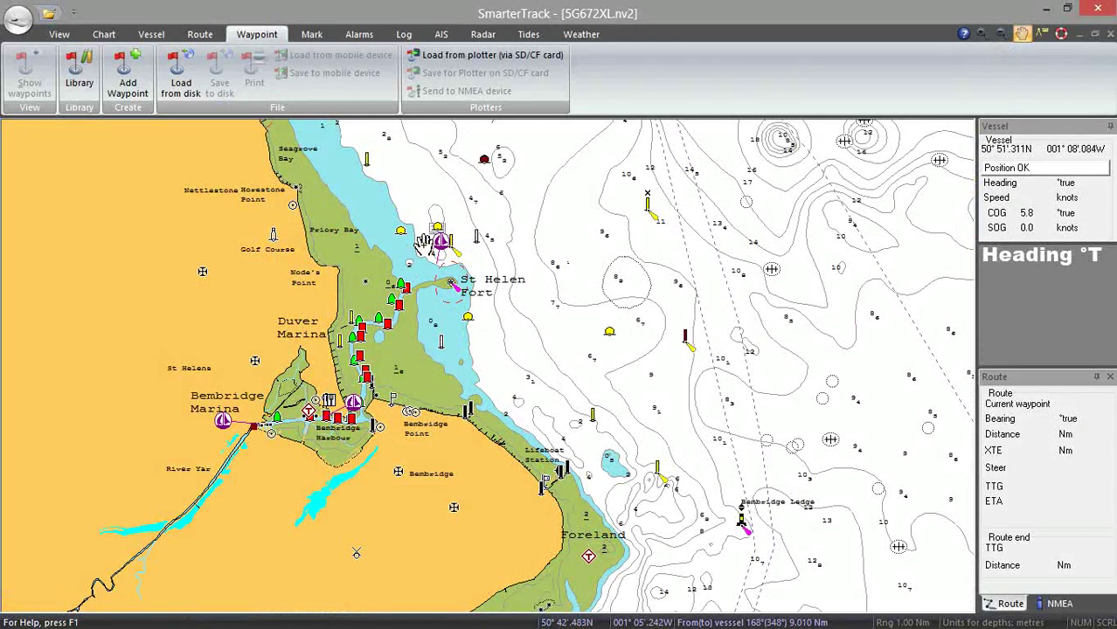
- Add a waypoint named 'Bembridge Approach' off St Helen Fort and bring up its symbol choices
right_click(425, 247)
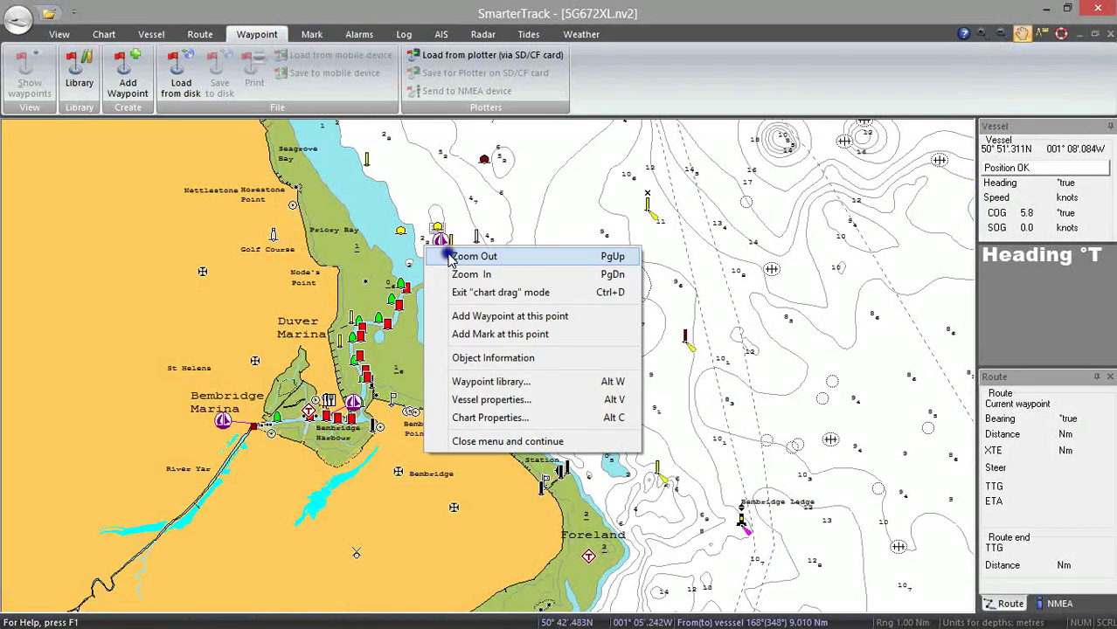
left_click(469, 317)
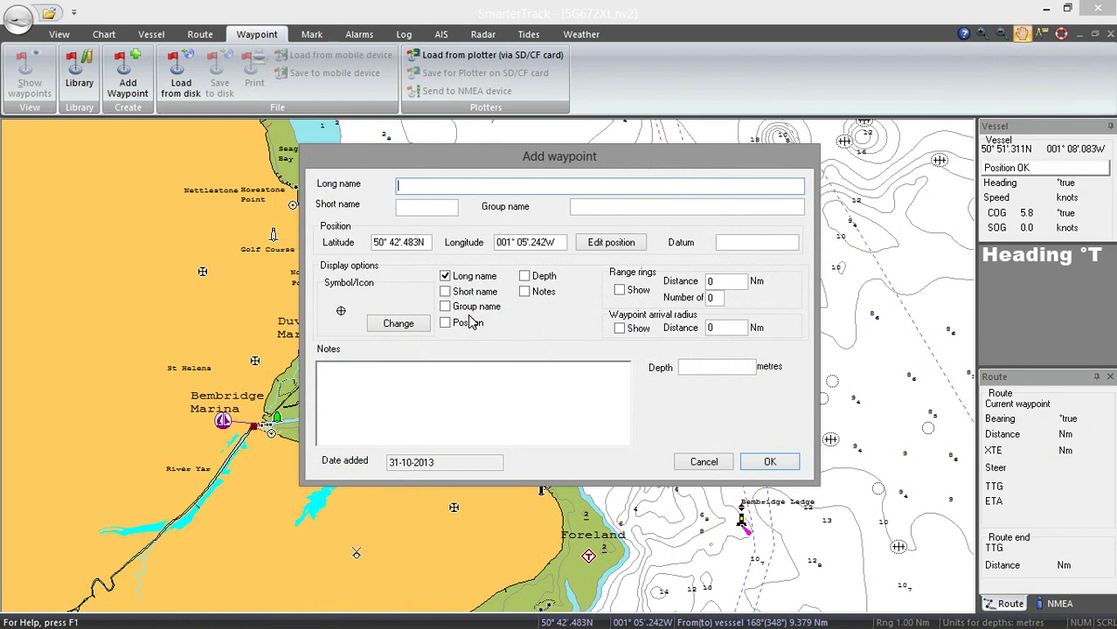
type("Bembridge Approach")
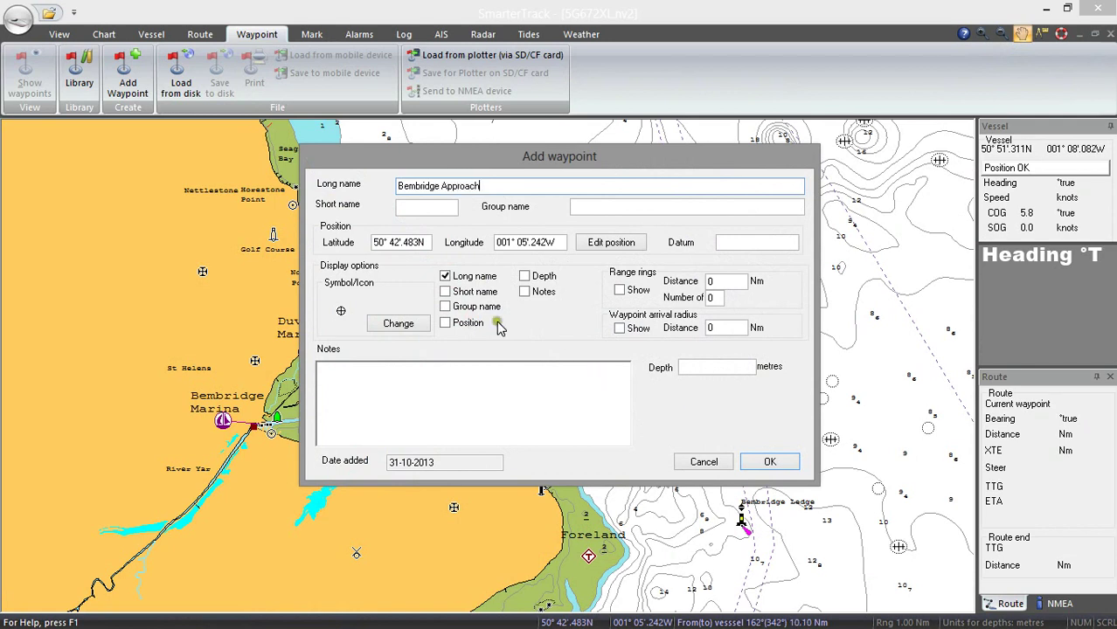
left_click(411, 327)
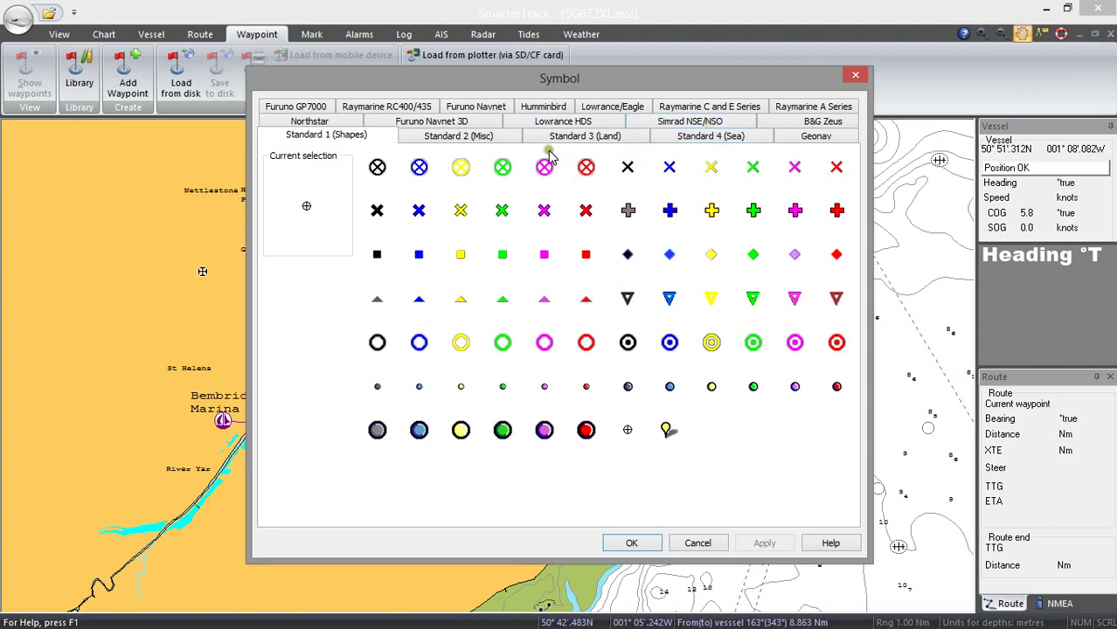
- Browse the Lowrance, Raymarine and Furuno symbol sets, then choose the yellow pin from Standard 1 (Shapes)
left_click(560, 121)
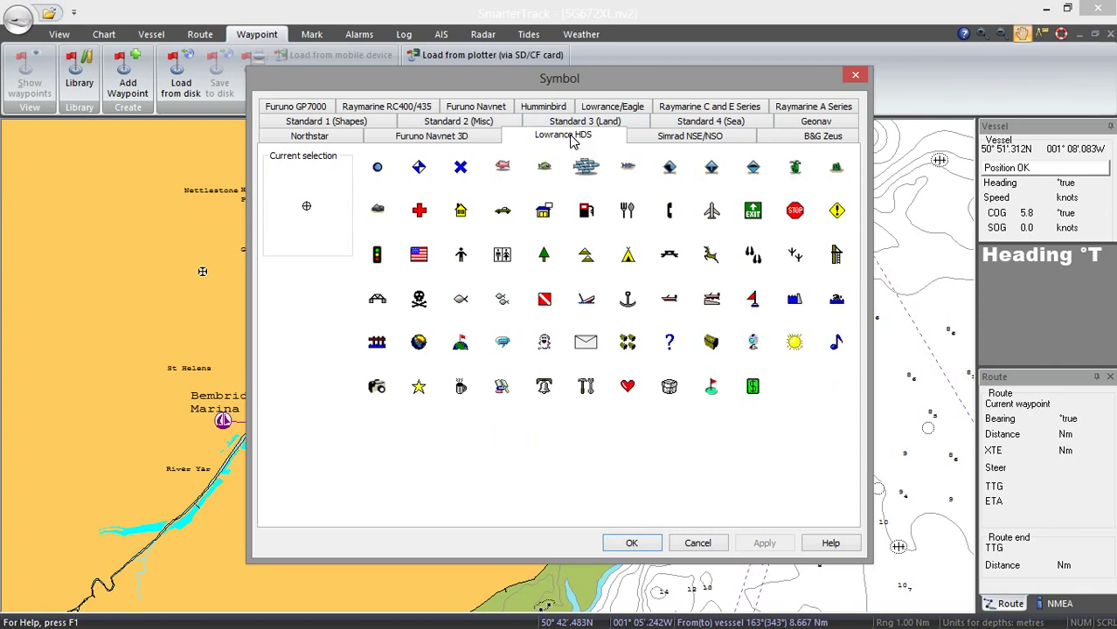
left_click(683, 103)
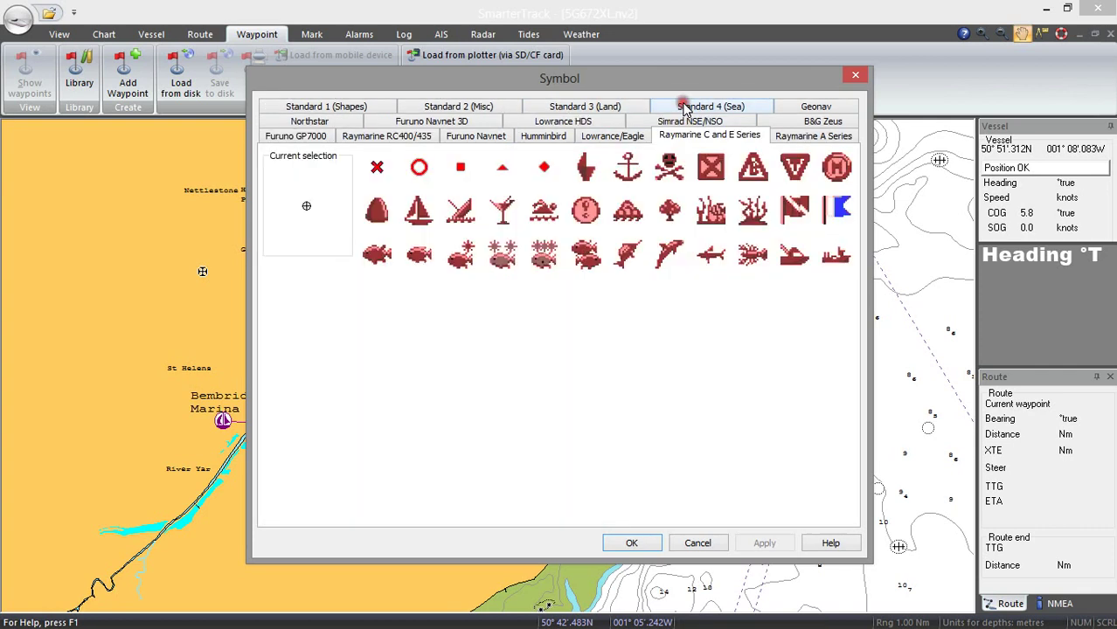
left_click(455, 126)
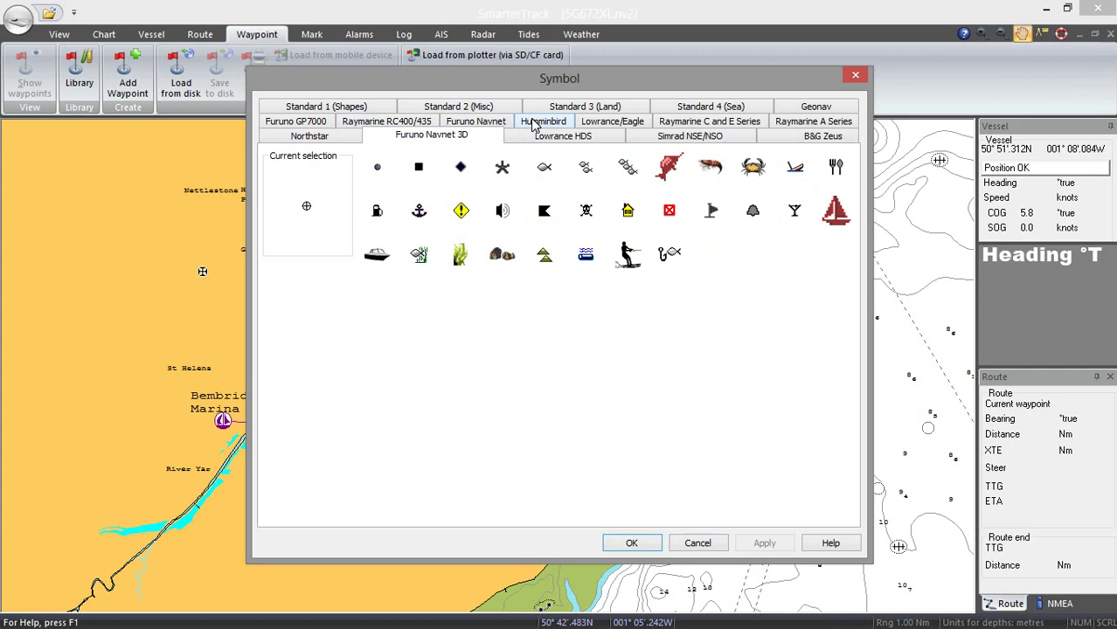
left_click(359, 109)
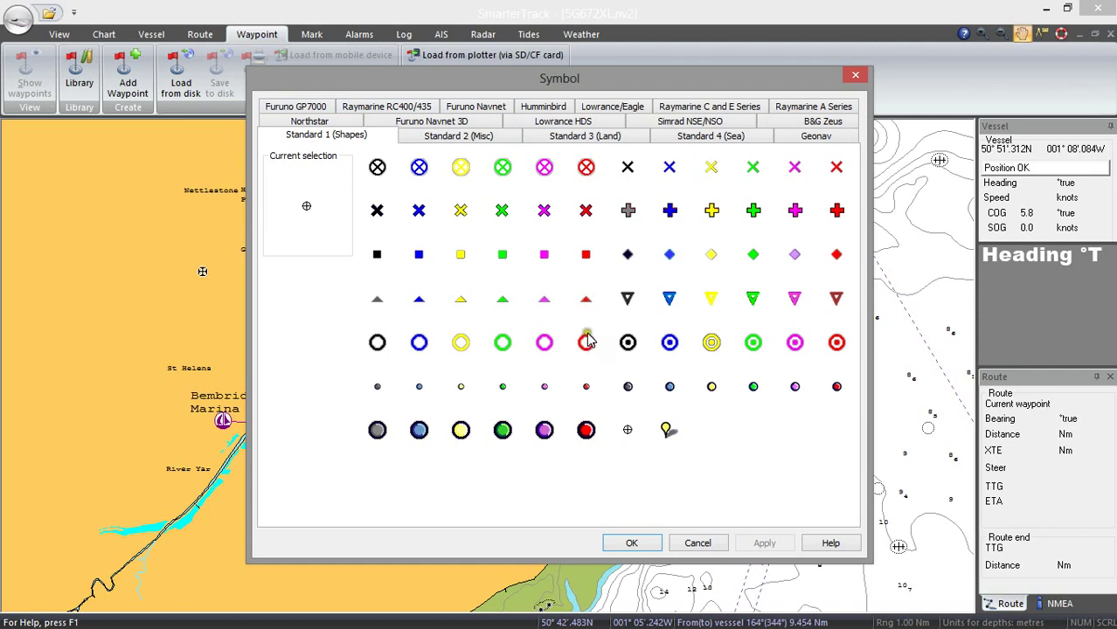
left_click(666, 428)
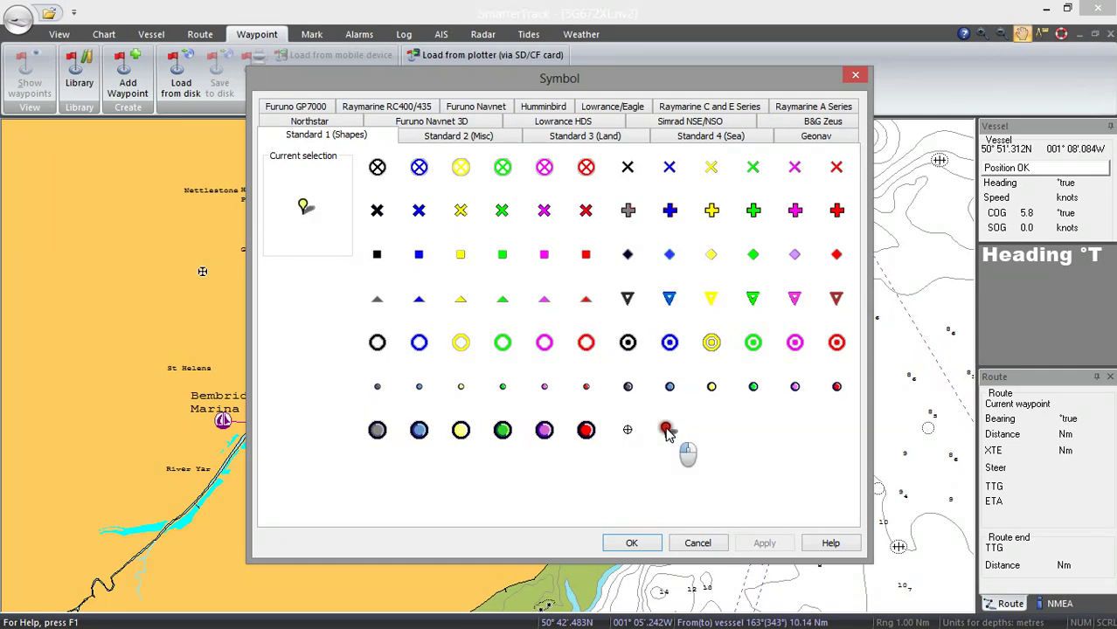
left_click(631, 543)
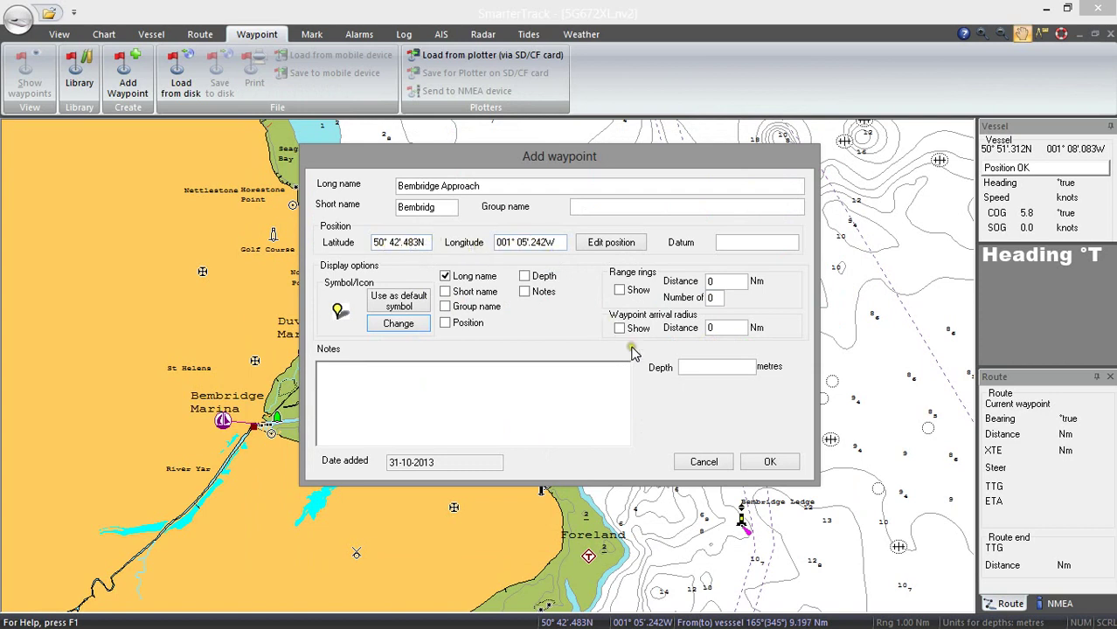
- Enter the note 'Great Approach waypoint for all states of the tide' in the waypoint's Notes
left_click(758, 460)
left_click(325, 373)
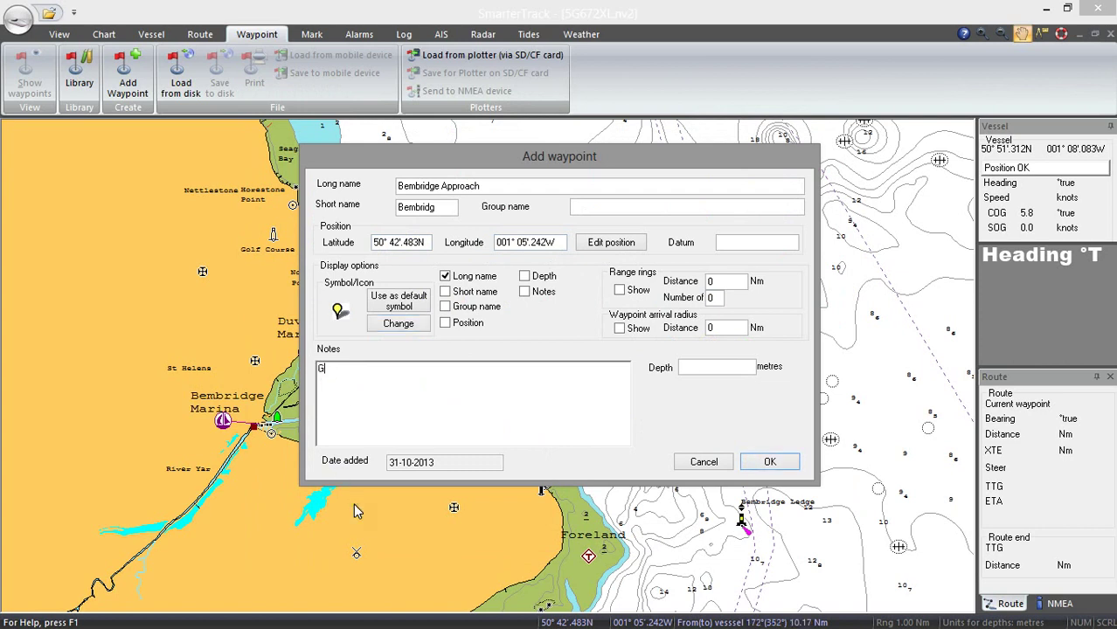
type("Great Approach waypoint")
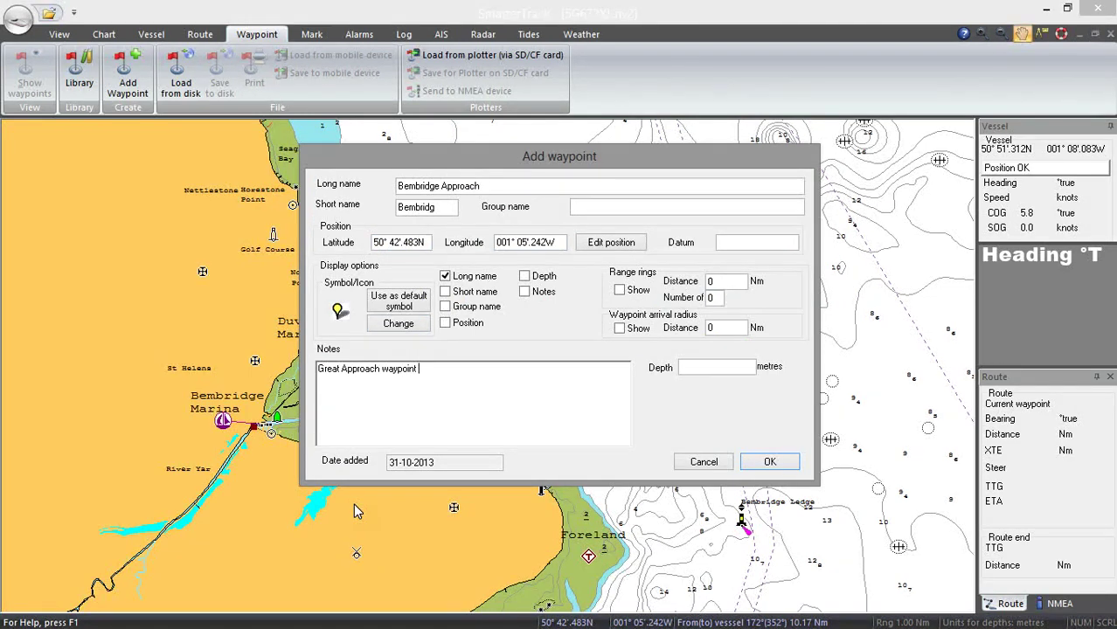
type("for all states")
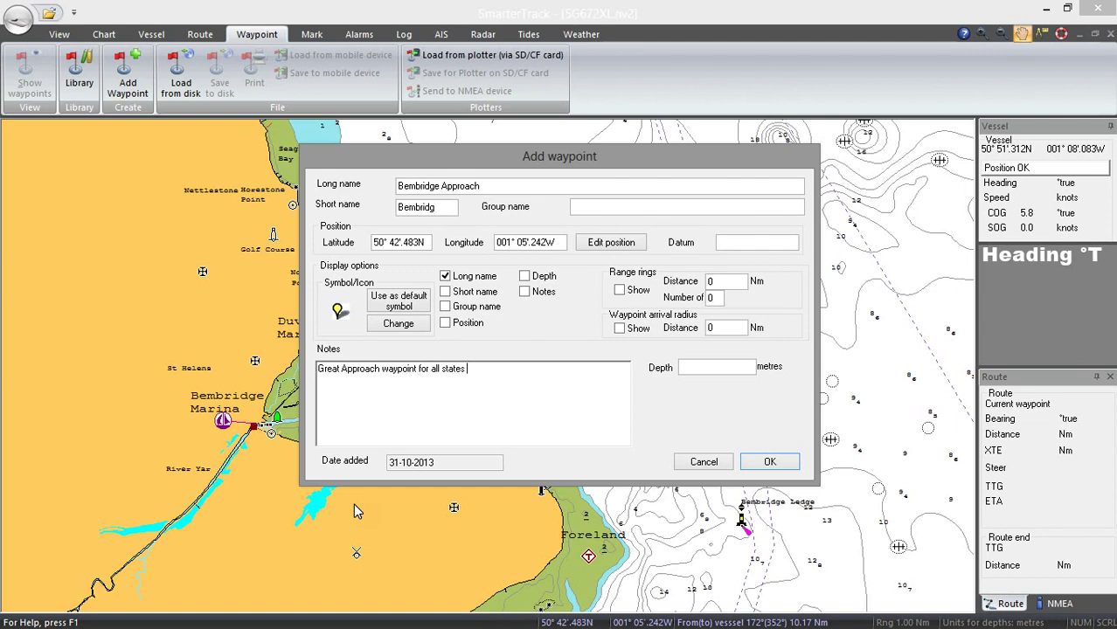
type(" of the tide")
- Save Bembridge Approach, switch waypoint display on, and check its details on the chart
left_click(765, 462)
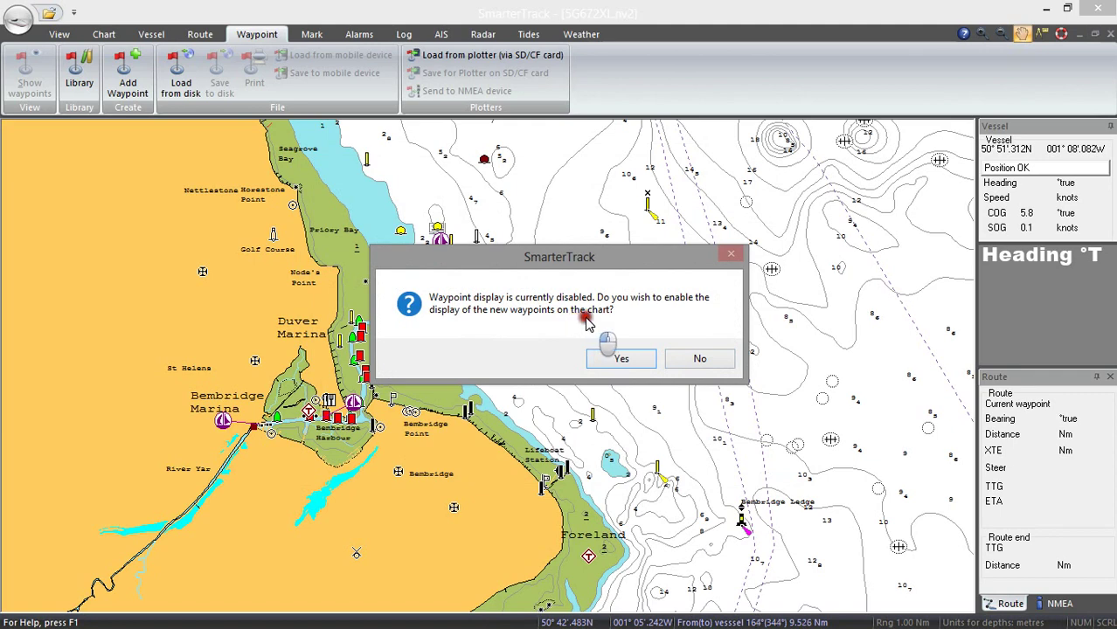
left_click(609, 361)
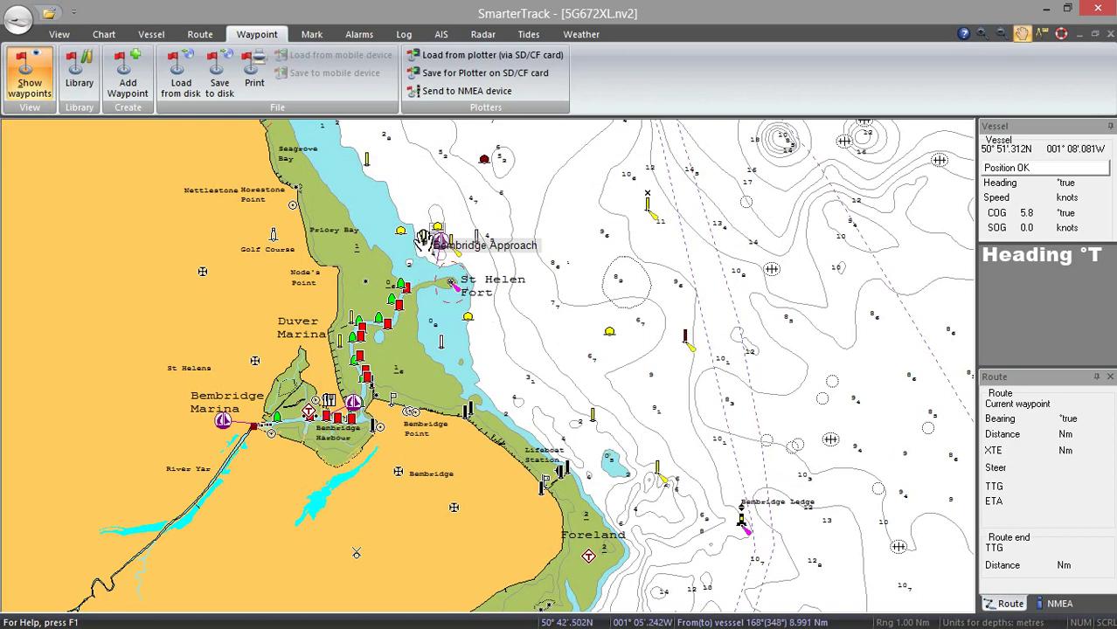
double_click(423, 238)
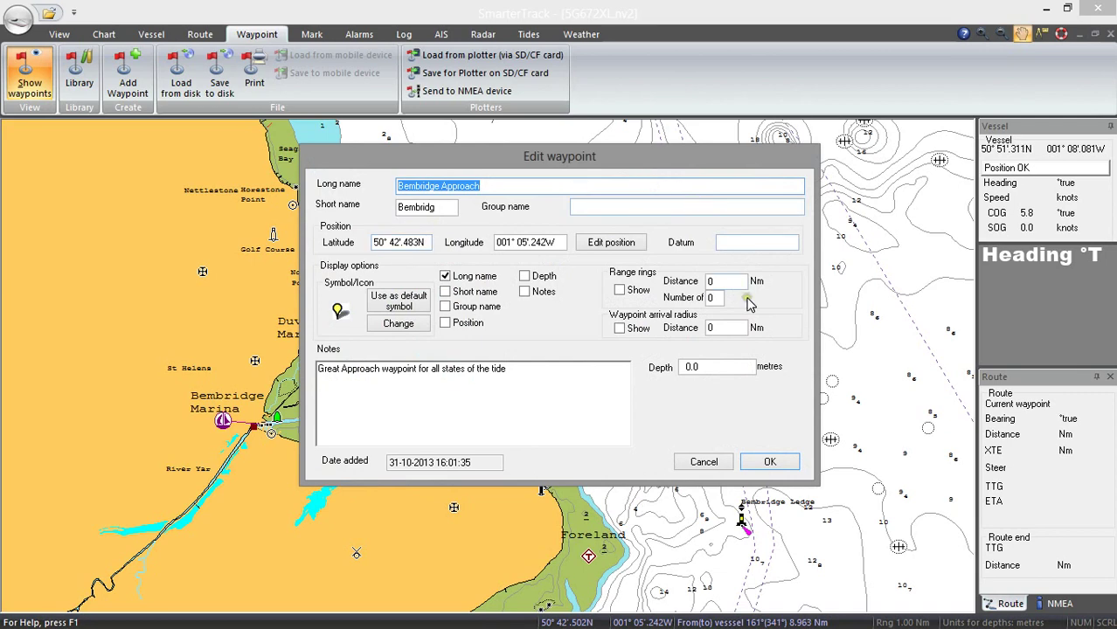
left_click(771, 465)
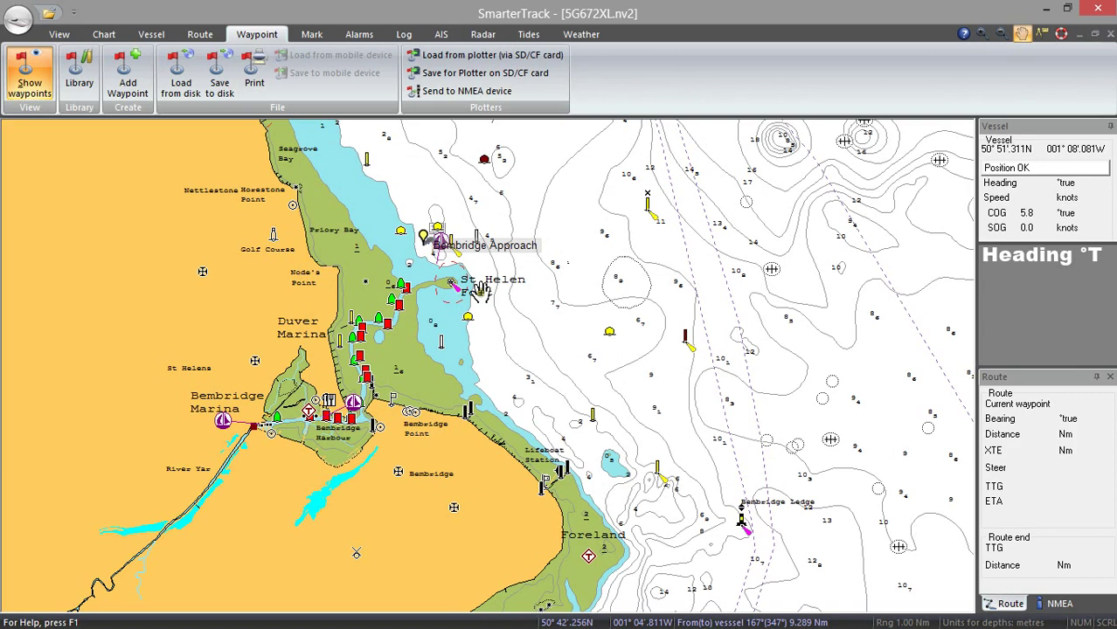
- Add a 'Test' waypoint east of St Helen Fort and view the waypoint library
right_click(670, 313)
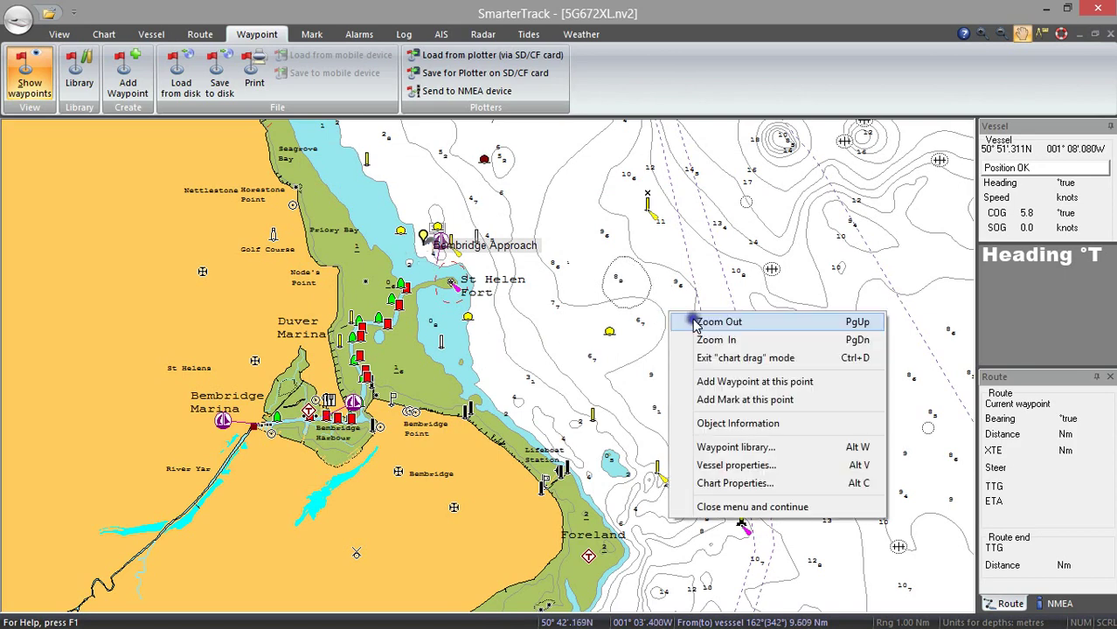
left_click(741, 383)
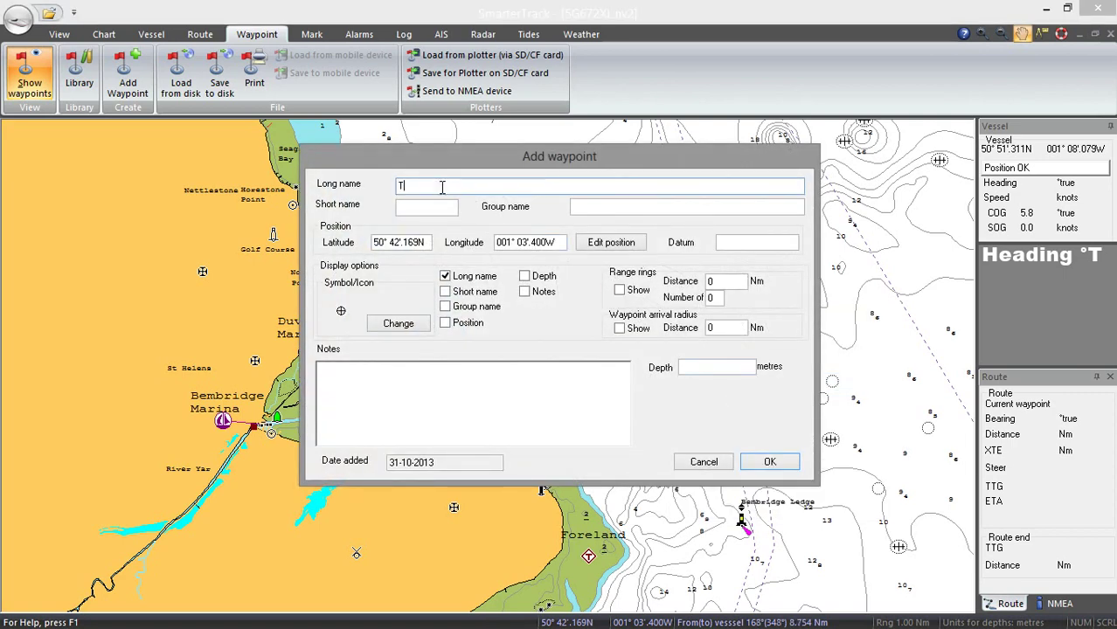
left_click(759, 466)
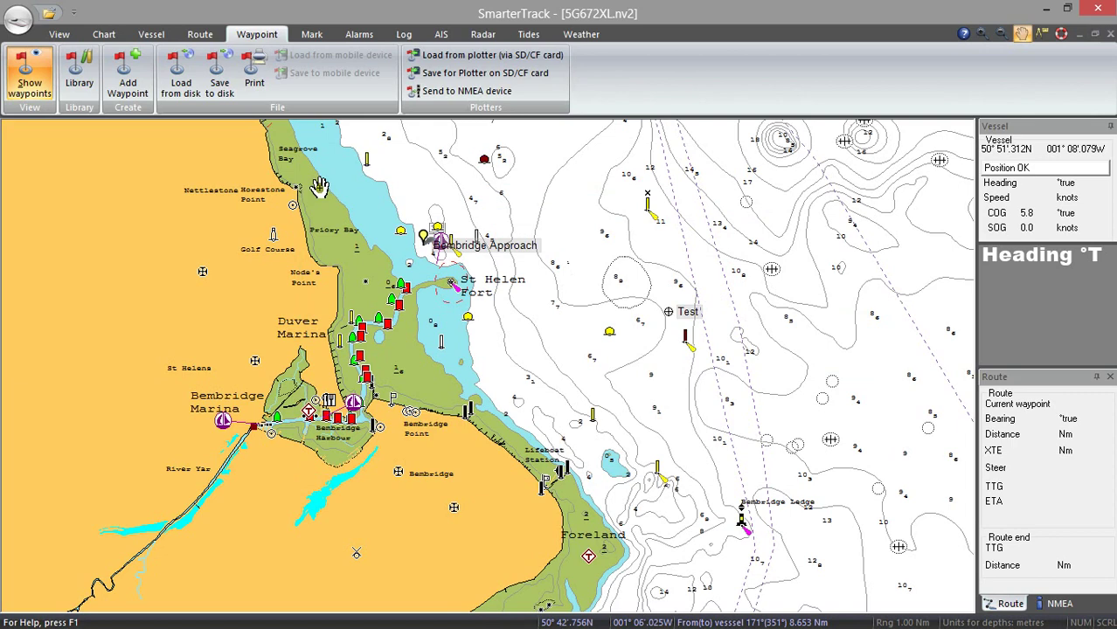
left_click(79, 75)
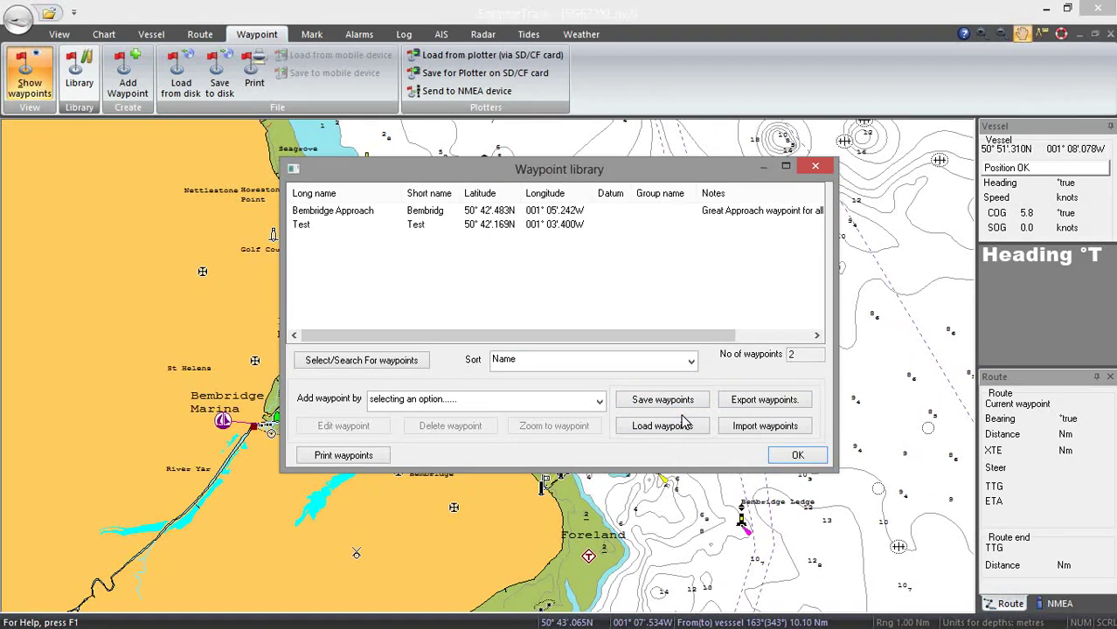
- Close the waypoint library listing Bembridge Approach and Test
left_click(793, 456)
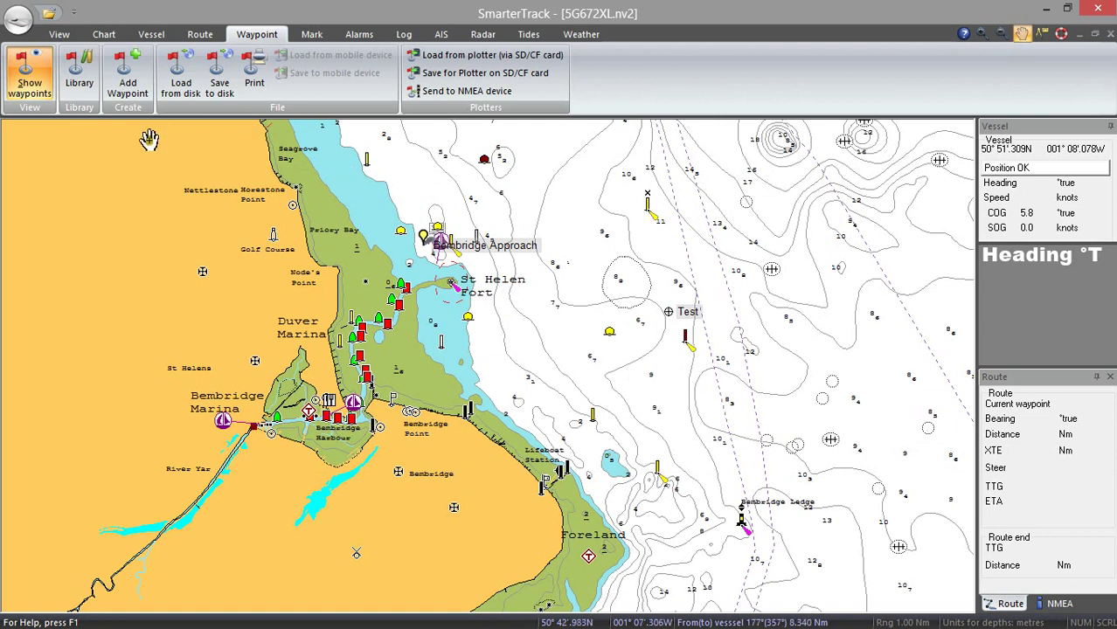
- Toggle waypoint display off and back on, then decline NMEA device setup for sending waypoints
left_click(27, 77)
left_click(27, 77)
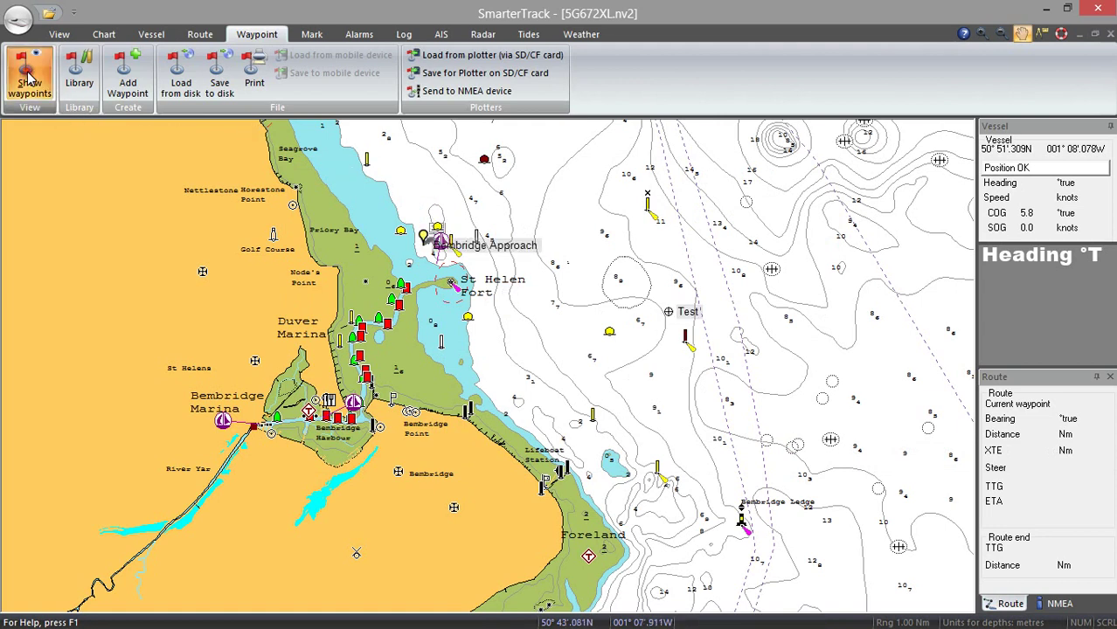
left_click(470, 96)
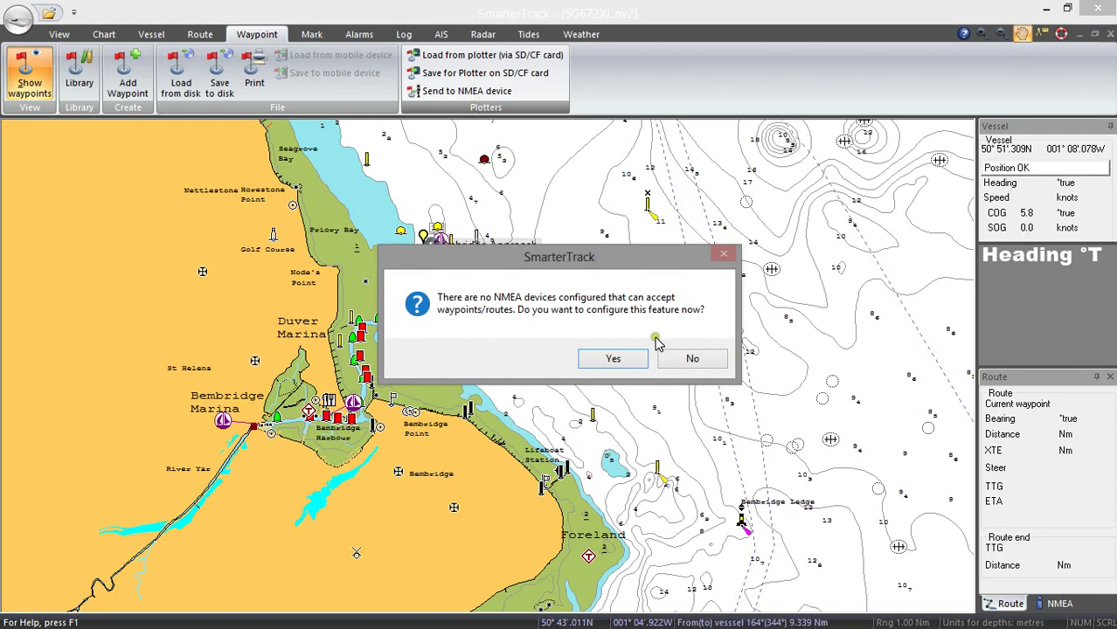
left_click(690, 359)
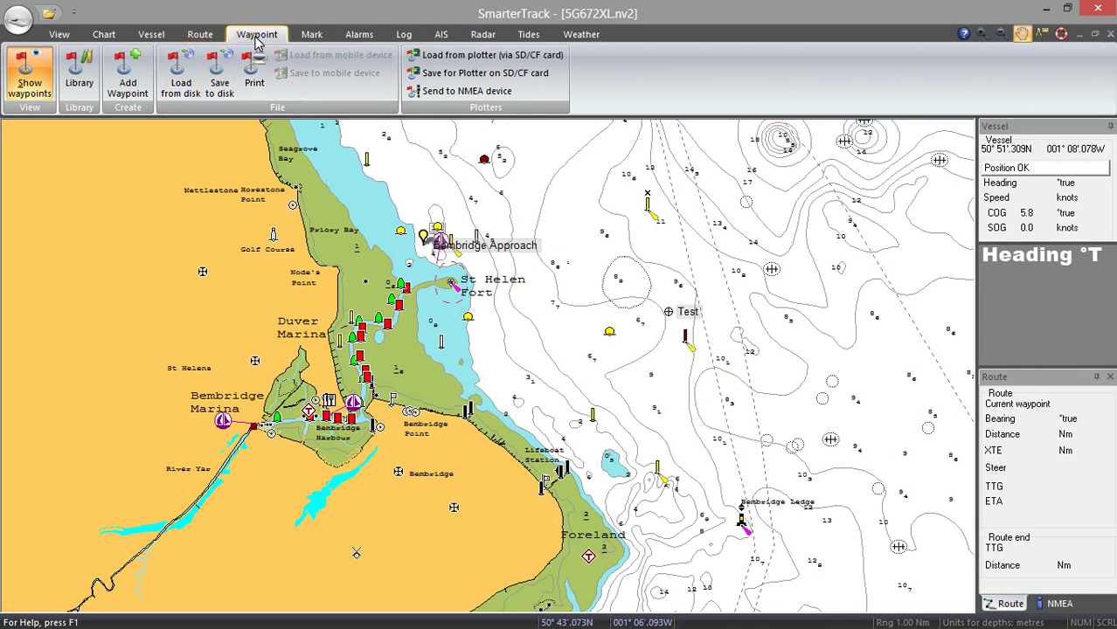
- Draw Route 1 from Bembridge Approach to Test, snapping to both waypoints (105°T, 1.21 Nm)
left_click(210, 37)
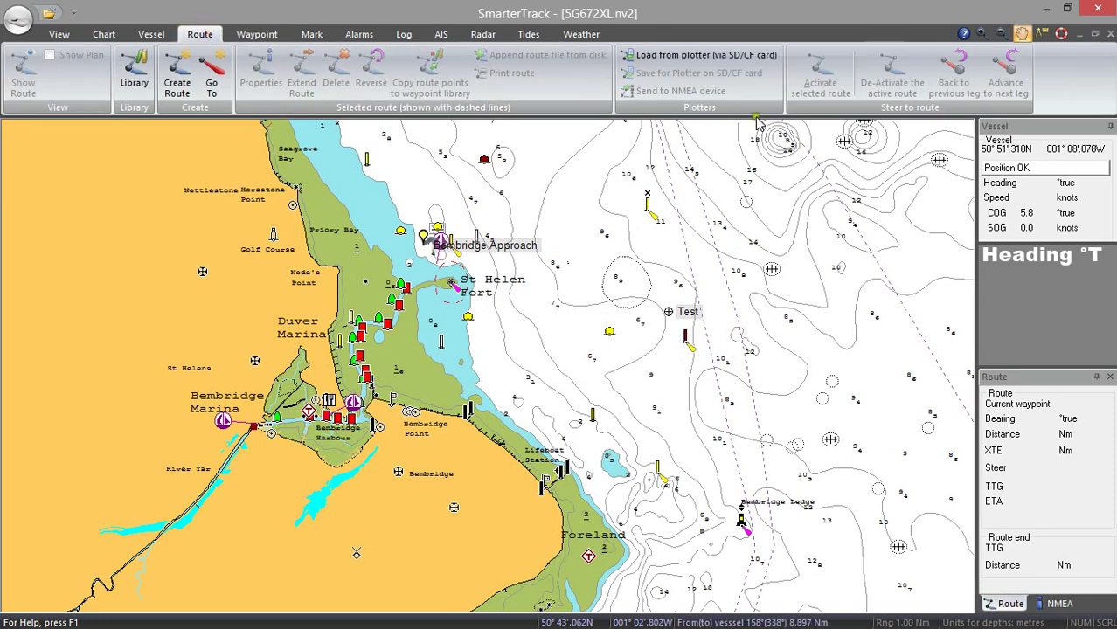
left_click(1001, 34)
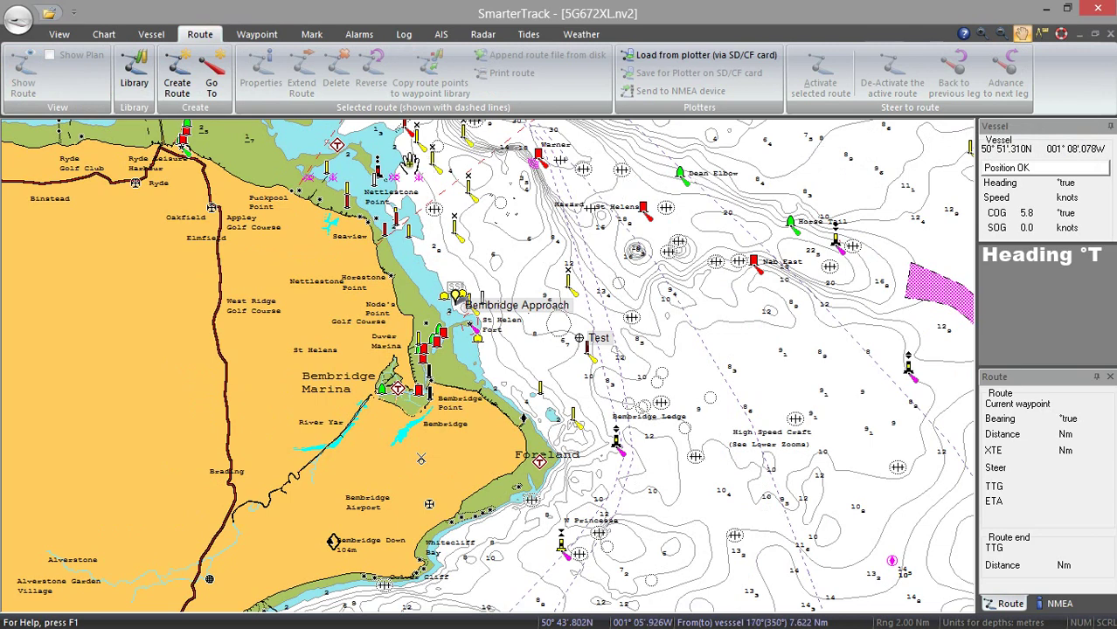
left_click(177, 90)
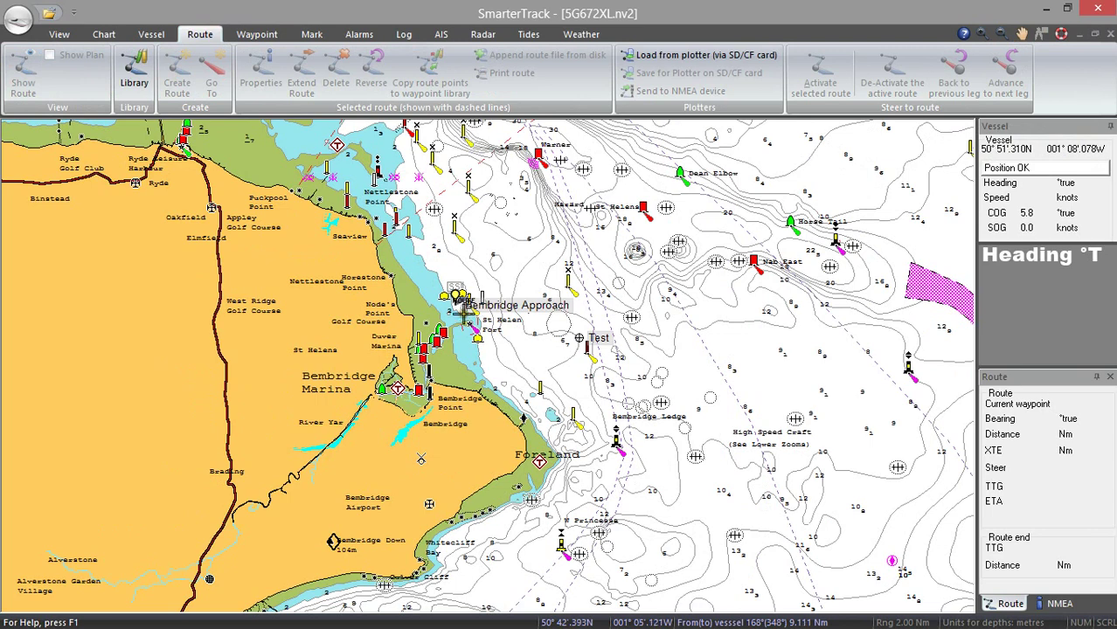
left_click(455, 299)
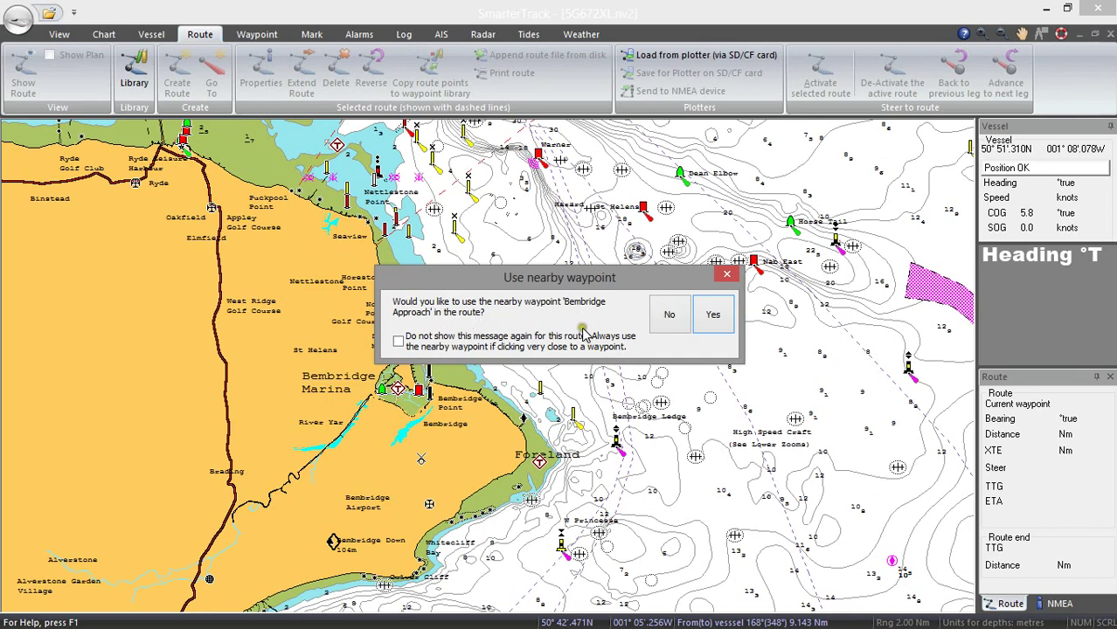
left_click(710, 315)
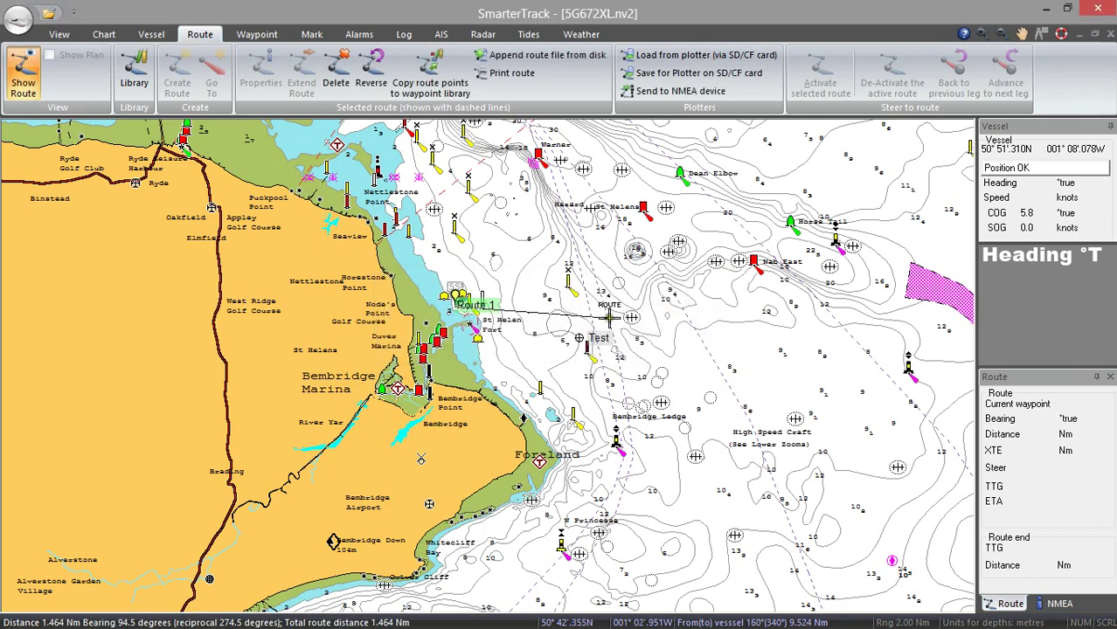
double_click(579, 338)
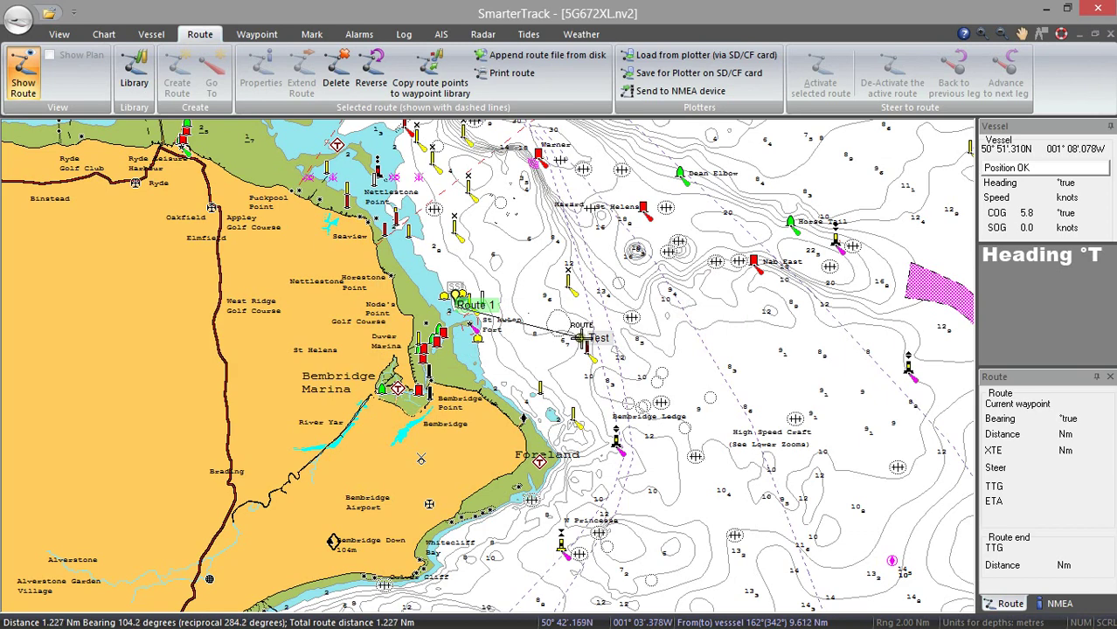
left_click(579, 338)
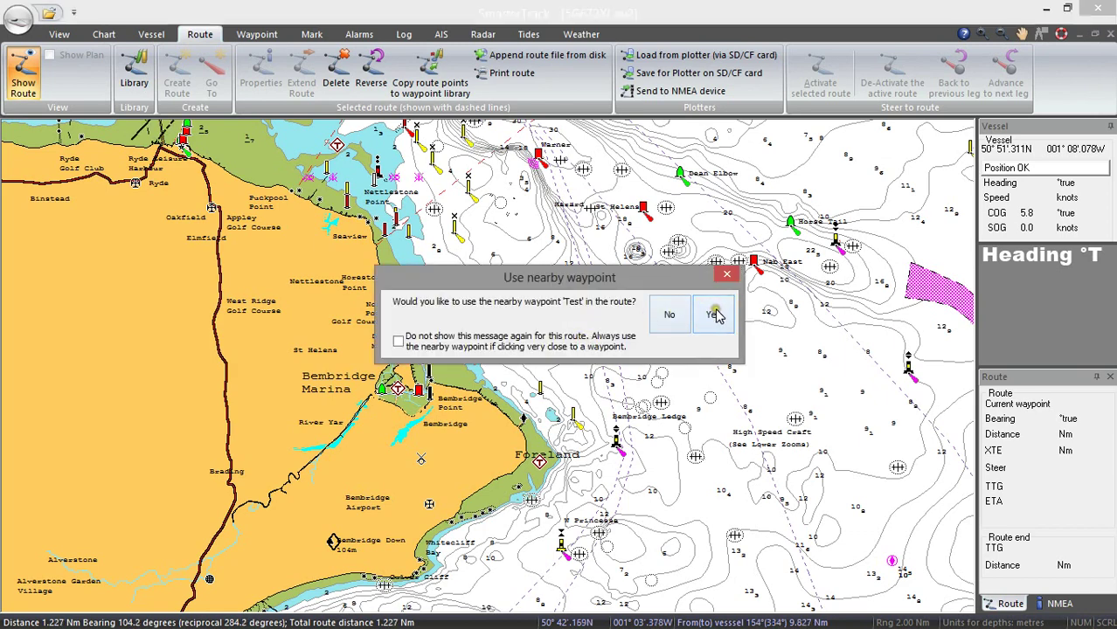
left_click(713, 314)
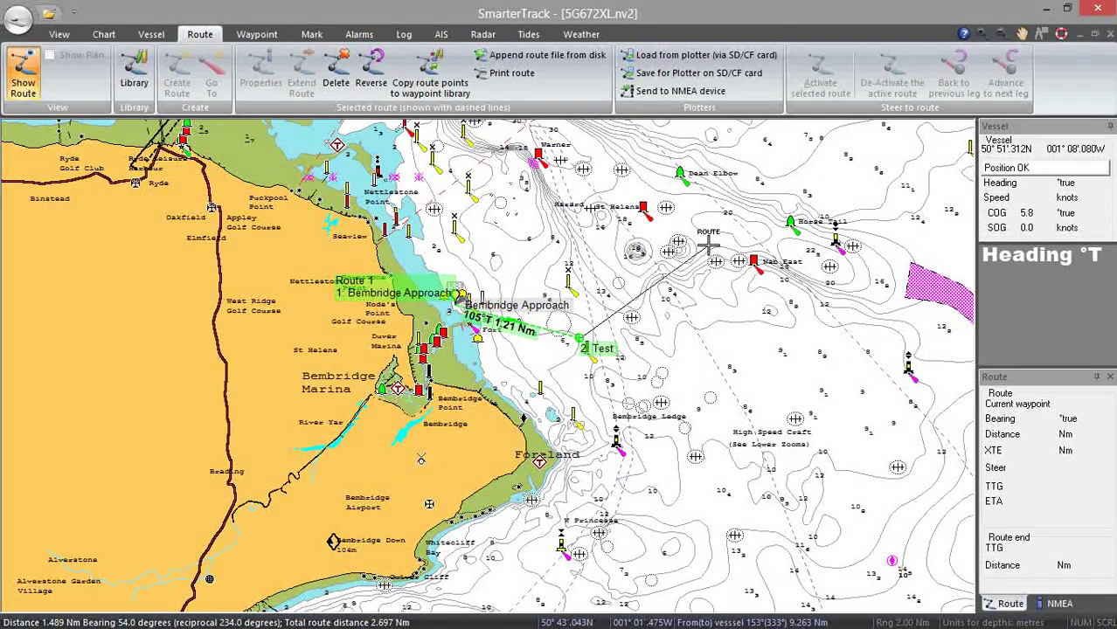
- Add route points 3, 4 and 5 after Test, on 054°T, 098°T and 177°T legs
left_click(709, 247)
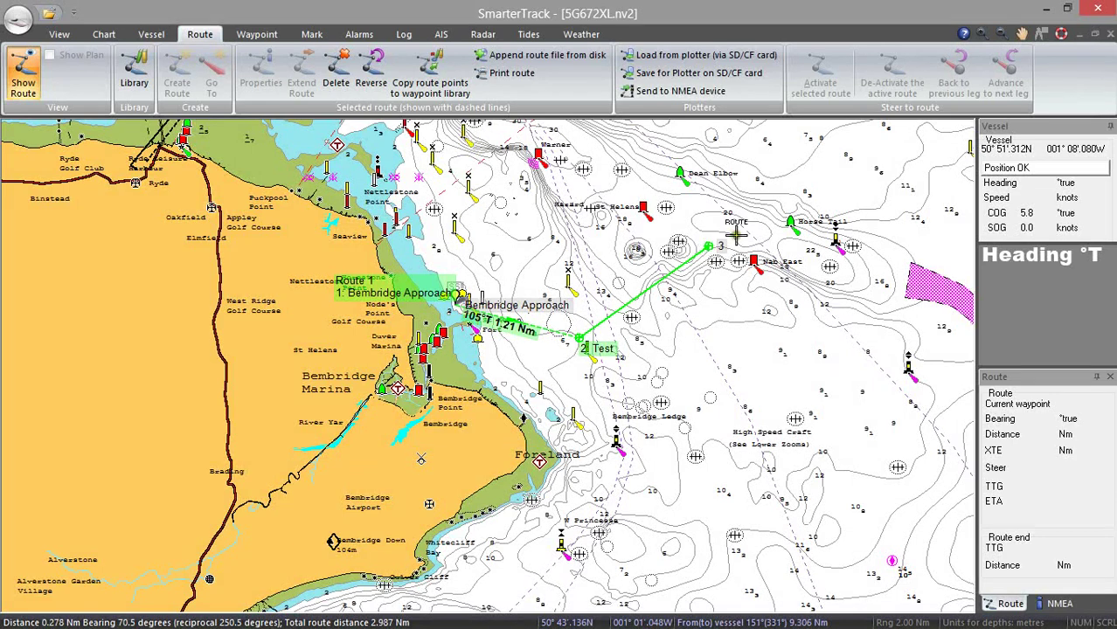
left_click(876, 268)
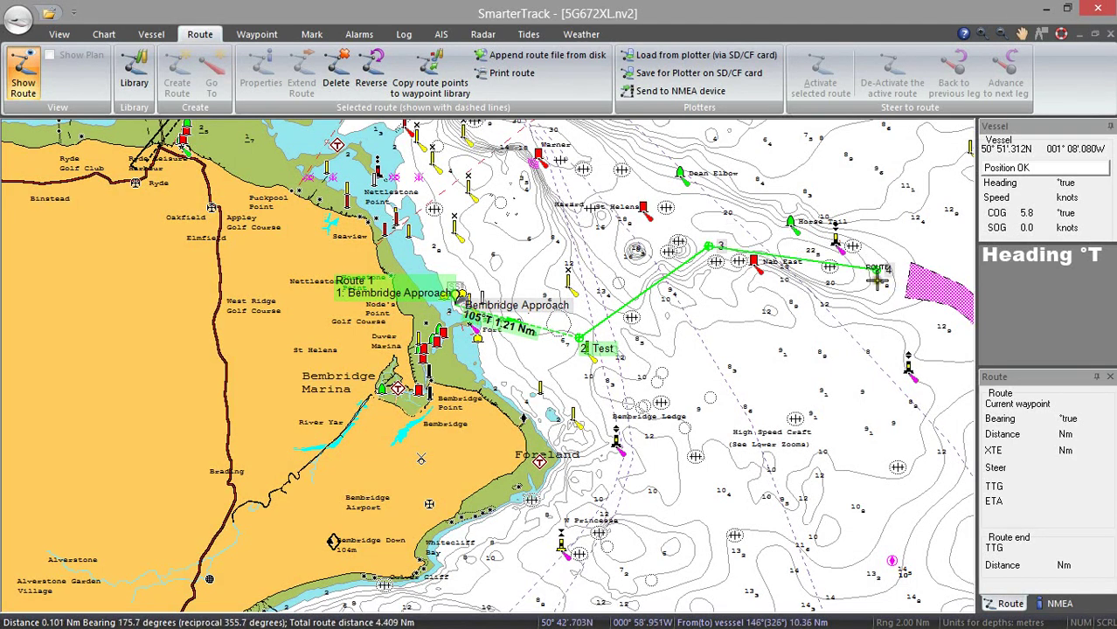
left_click(885, 401)
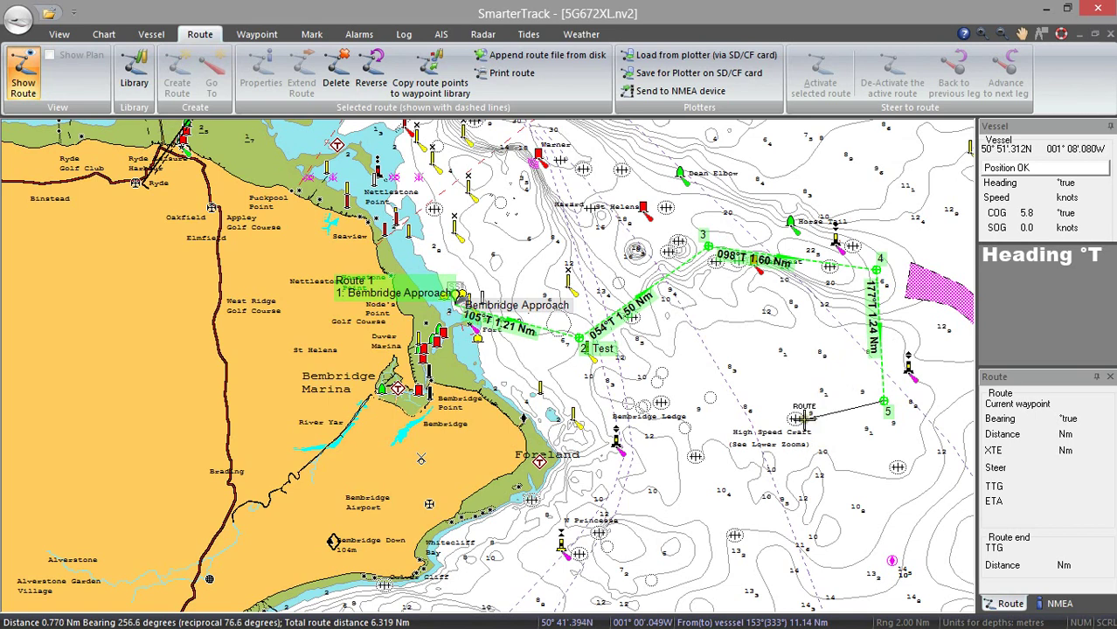
right_click(783, 472)
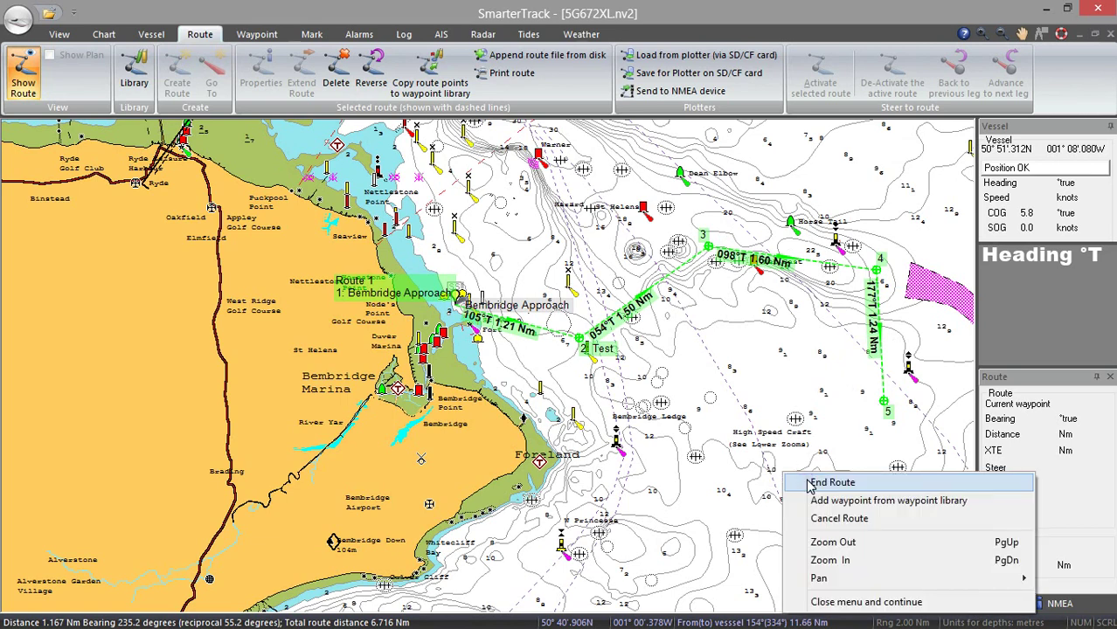
- End Route 1 at point 5, then extend it with point 6 on a 228°T, 1.87 Nm leg
left_click(834, 483)
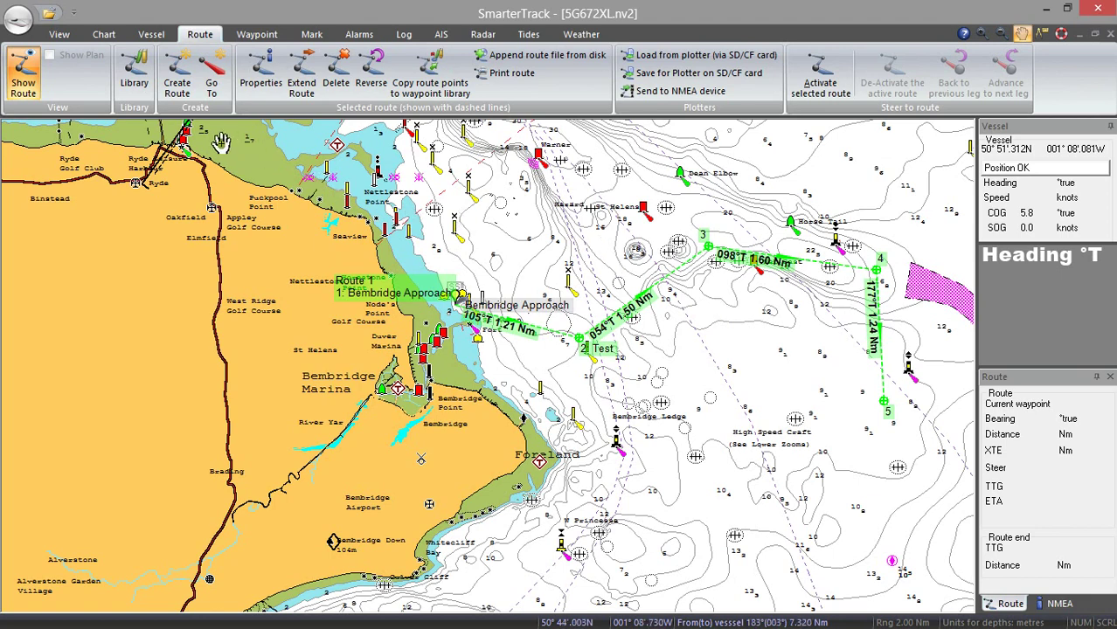
left_click(301, 78)
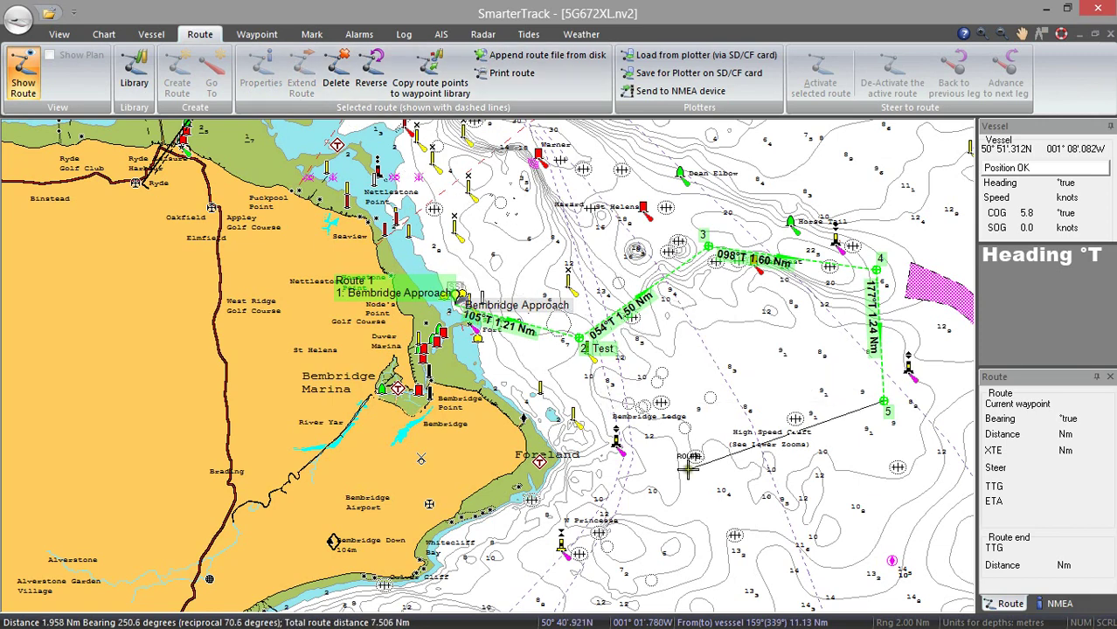
left_click(737, 530)
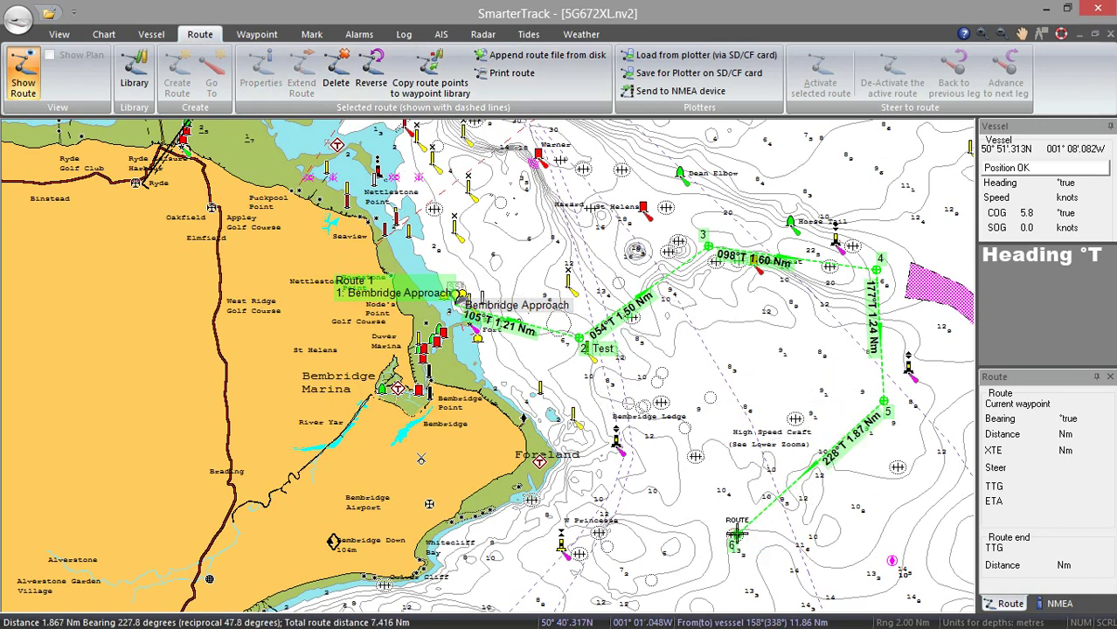
right_click(704, 492)
left_click(739, 358)
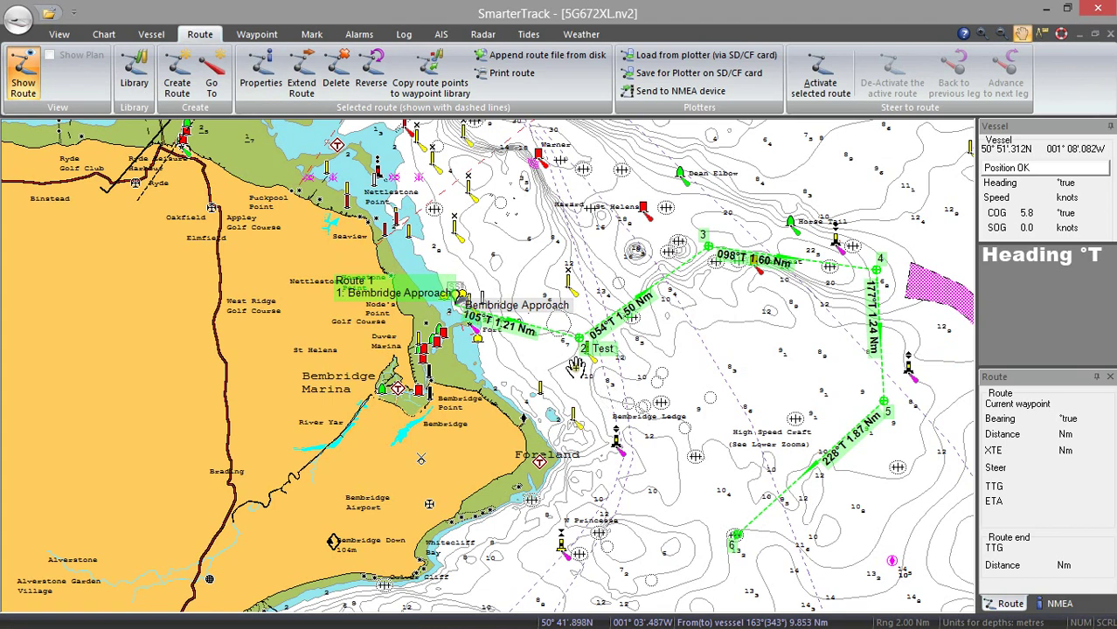
- Reverse Route 1 so it finishes at Bembridge Approach on a 285°T leg
left_click(373, 73)
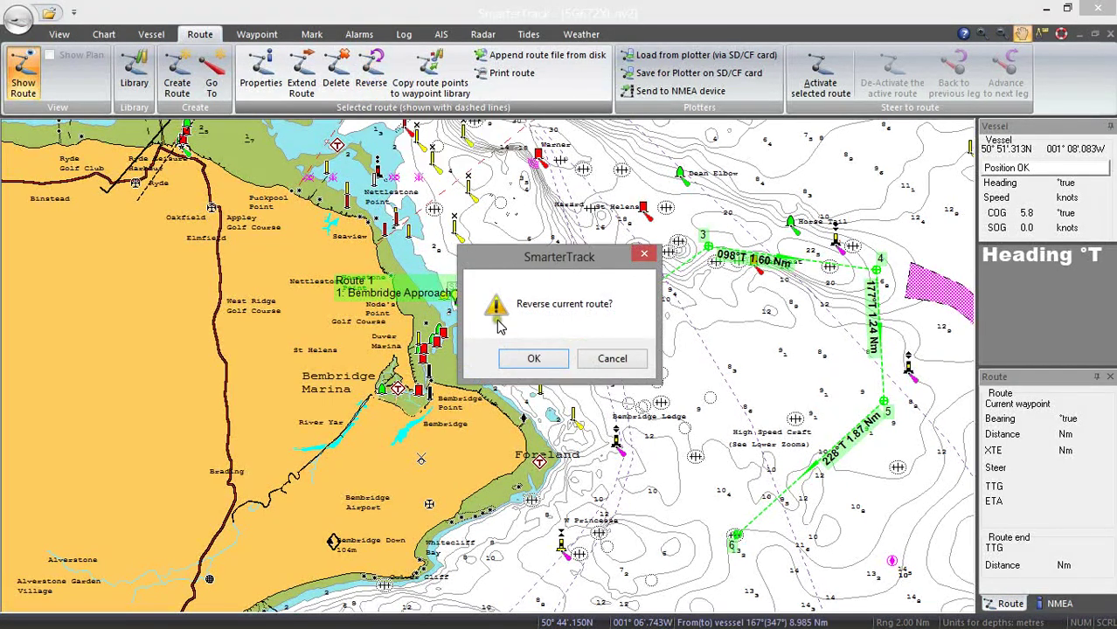
left_click(533, 359)
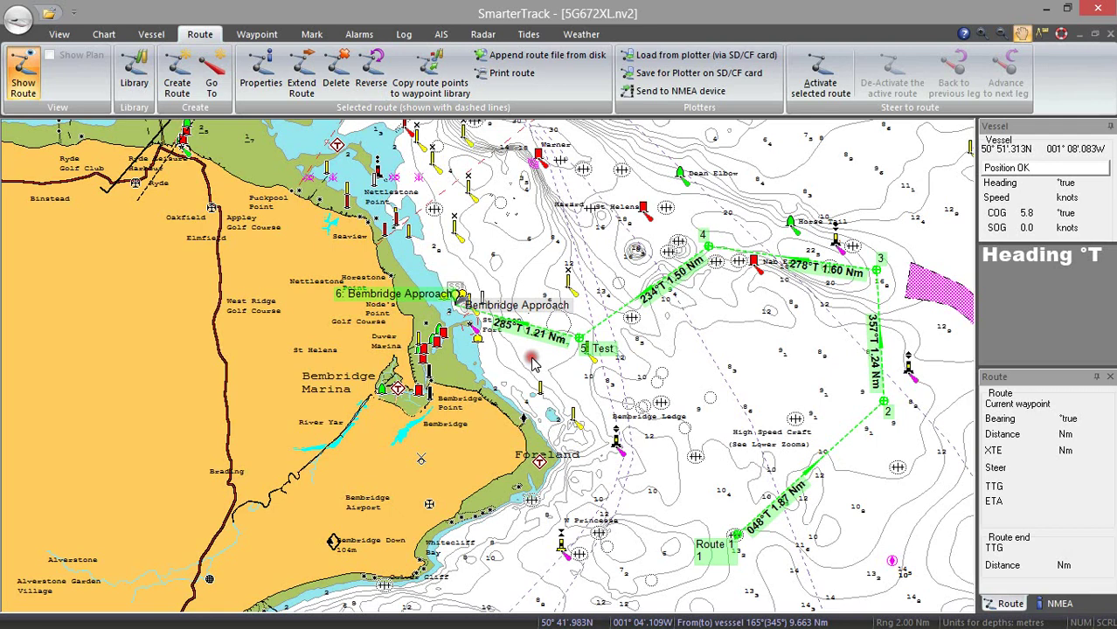
- Insert a new point 4 near Nab East before the old point 4, on a 287°T 1.00 Nm leg
right_click(708, 246)
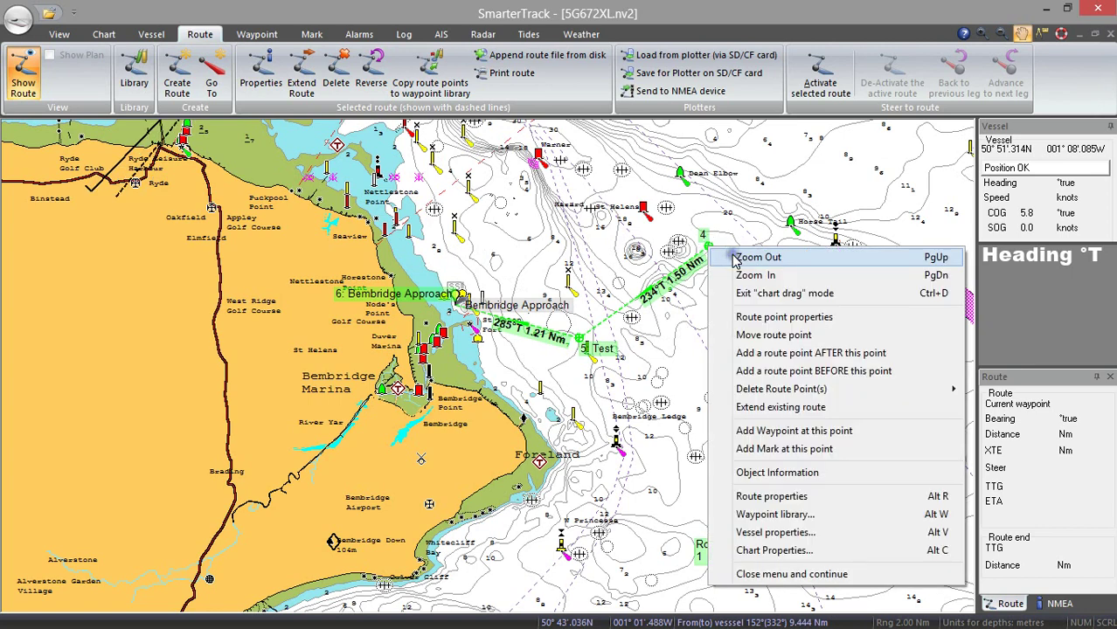
left_click(763, 371)
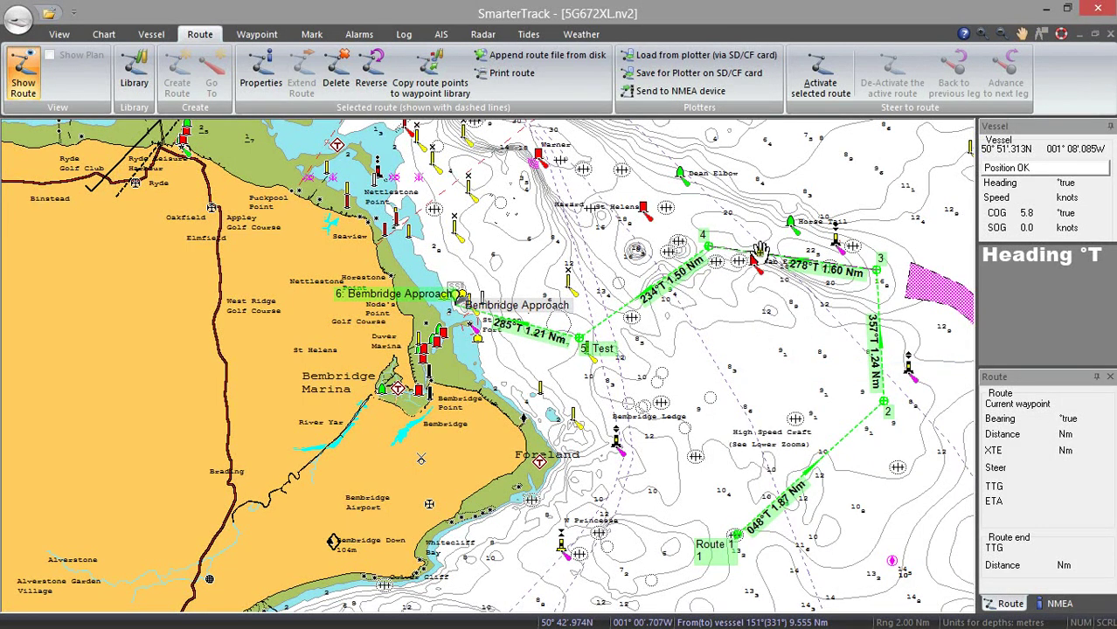
left_click(786, 264)
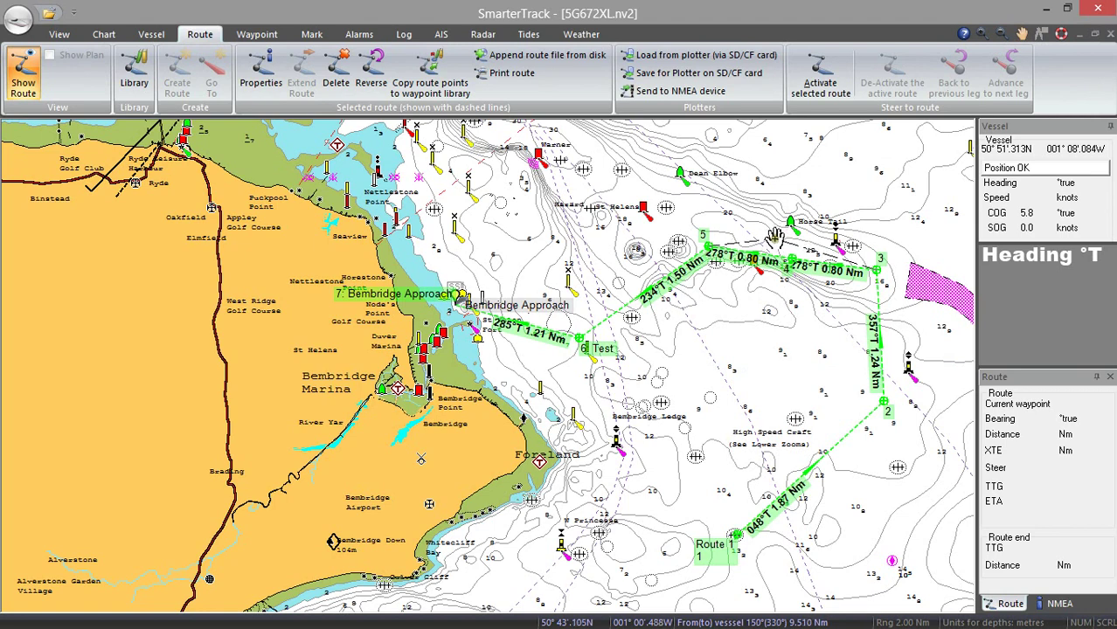
left_click(775, 237)
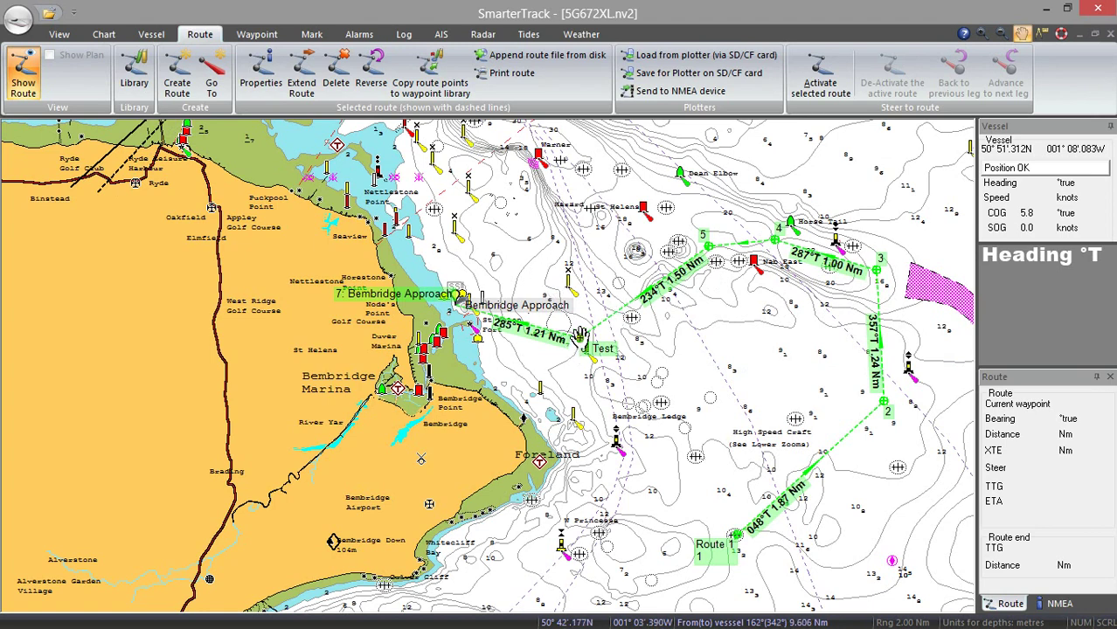
- Delete only the Test point, leaving a 257°T 2.45 Nm leg from point 5 to Bembridge Approach
right_click(580, 337)
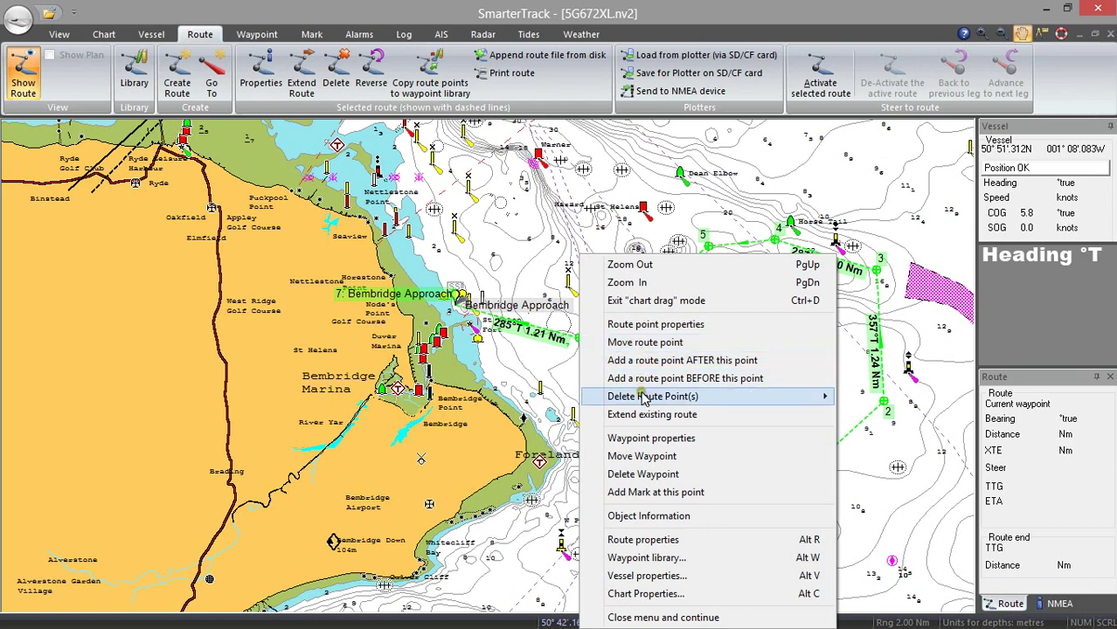
mouse_move(645, 399)
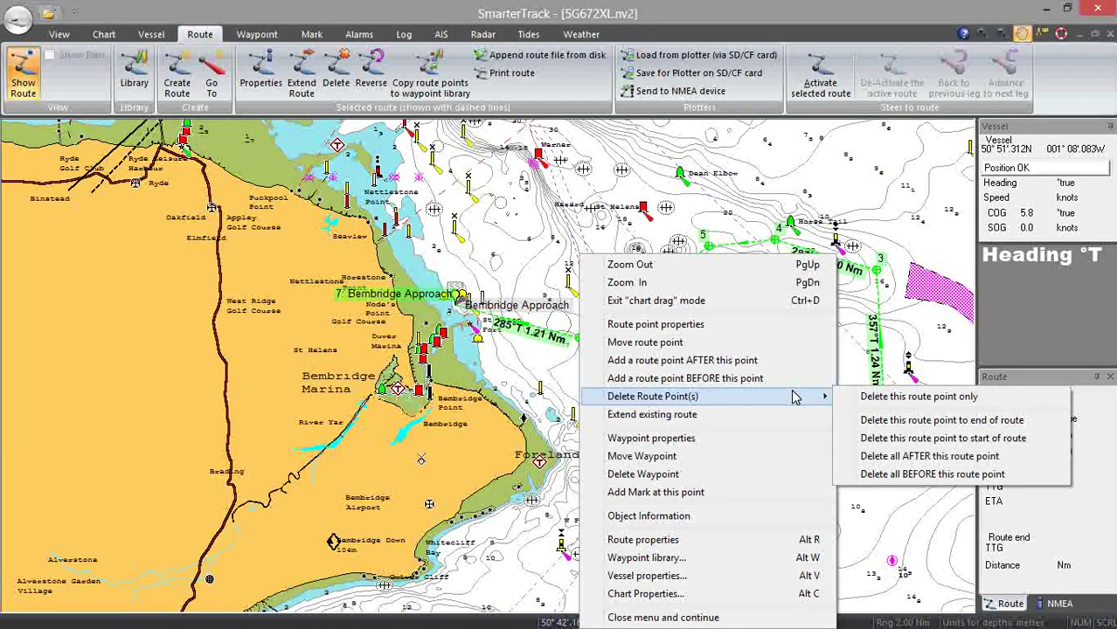
left_click(881, 397)
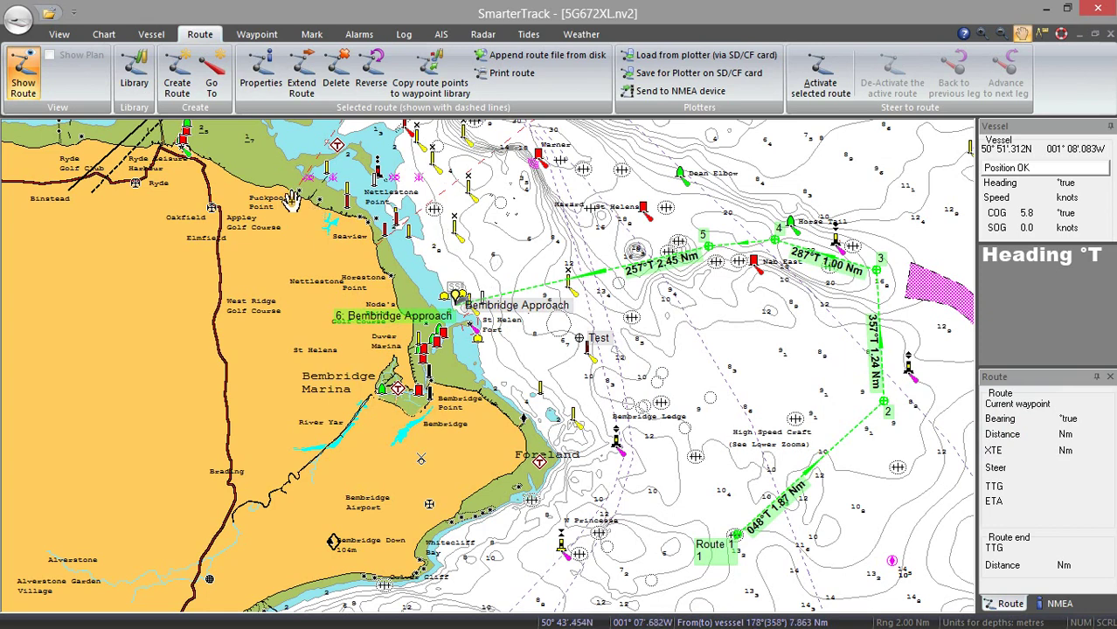
left_click(133, 83)
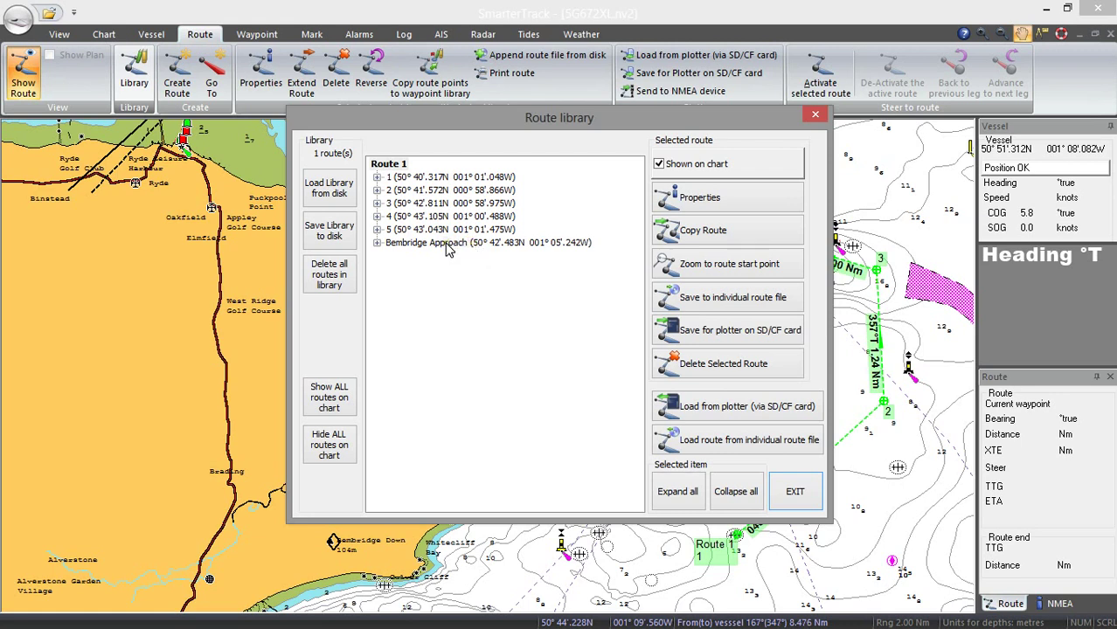
left_click(474, 286)
left_click(373, 203)
left_click(363, 189)
left_click(403, 204)
left_click(712, 421)
left_click(748, 336)
left_click(816, 118)
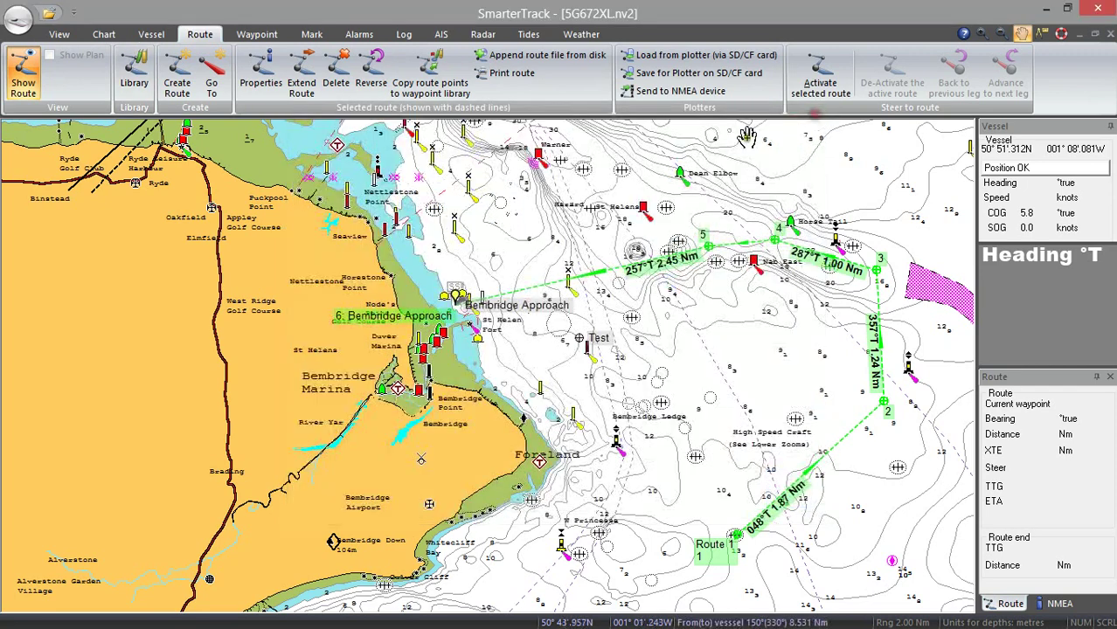